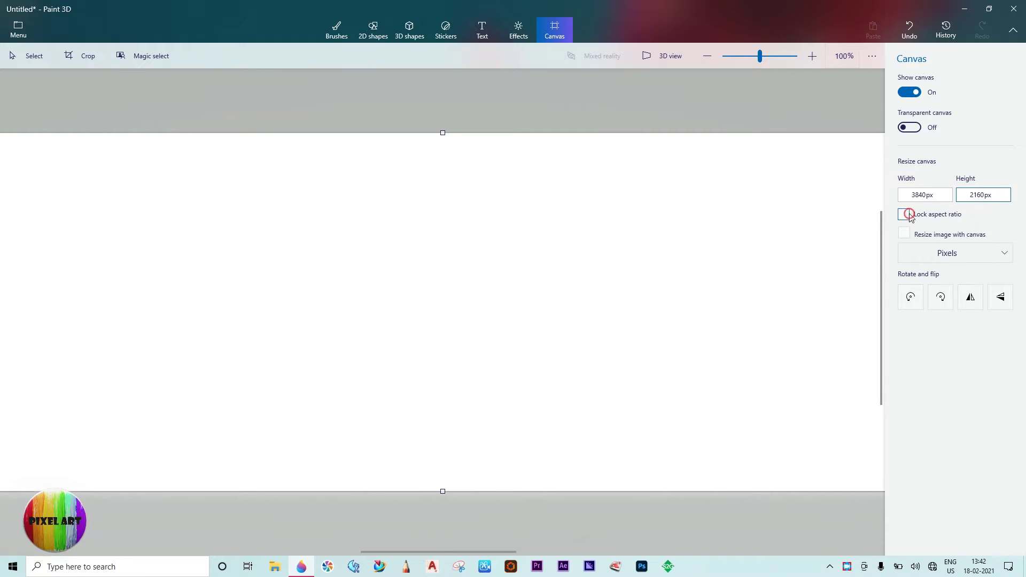
# Turn on Lock aspect ratio for the 3840 × 2160 px canvas and zoom out to 33%.
pyautogui.click(911, 215)
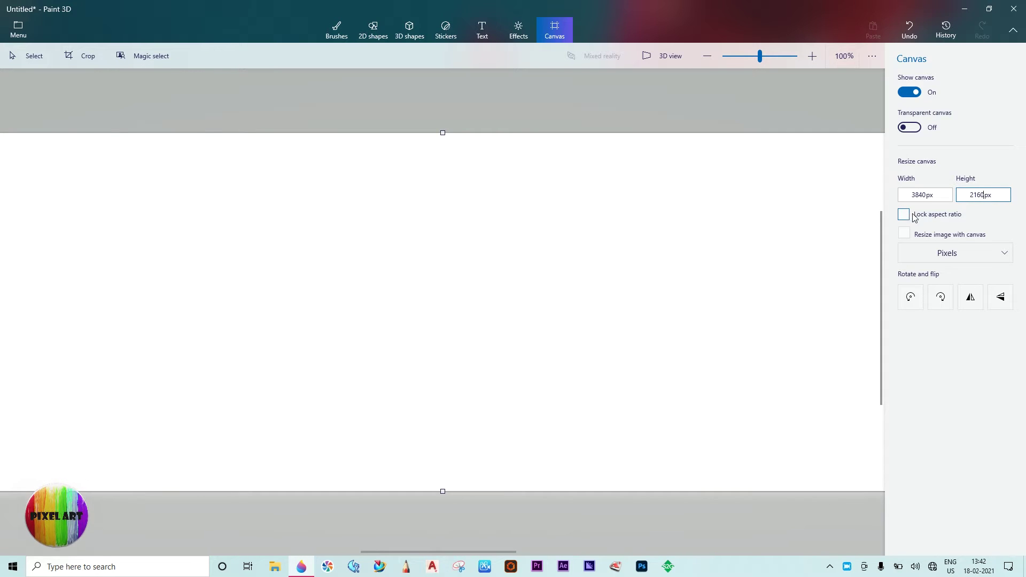
pyautogui.click(910, 215)
pyautogui.scroll(-2, 637, 299)
pyautogui.scroll(-4, 613, 300)
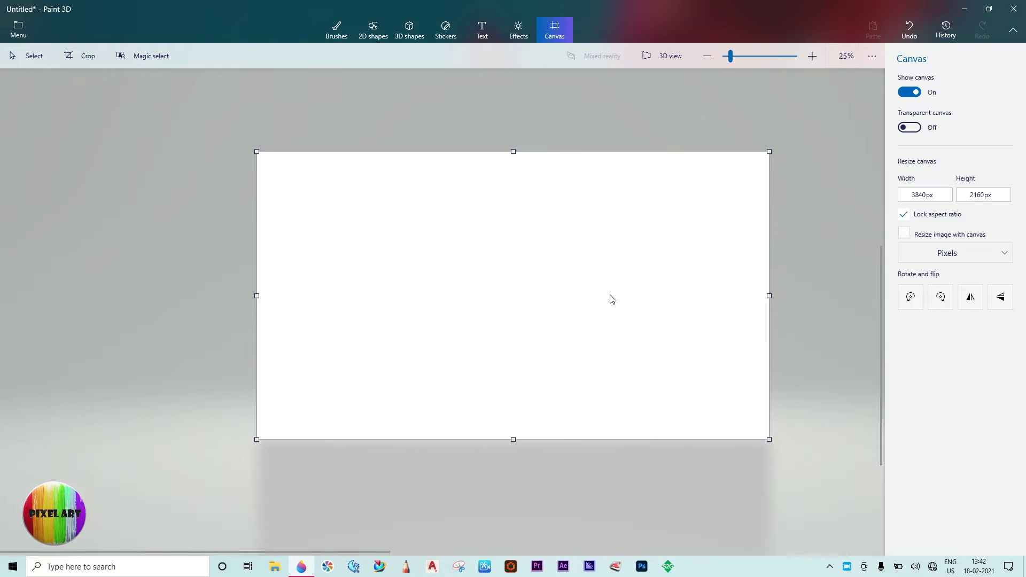
# Add the 3RD BIRTHDAY photo as a custom sticker and drop it at the canvas centre.
pyautogui.click(451, 34)
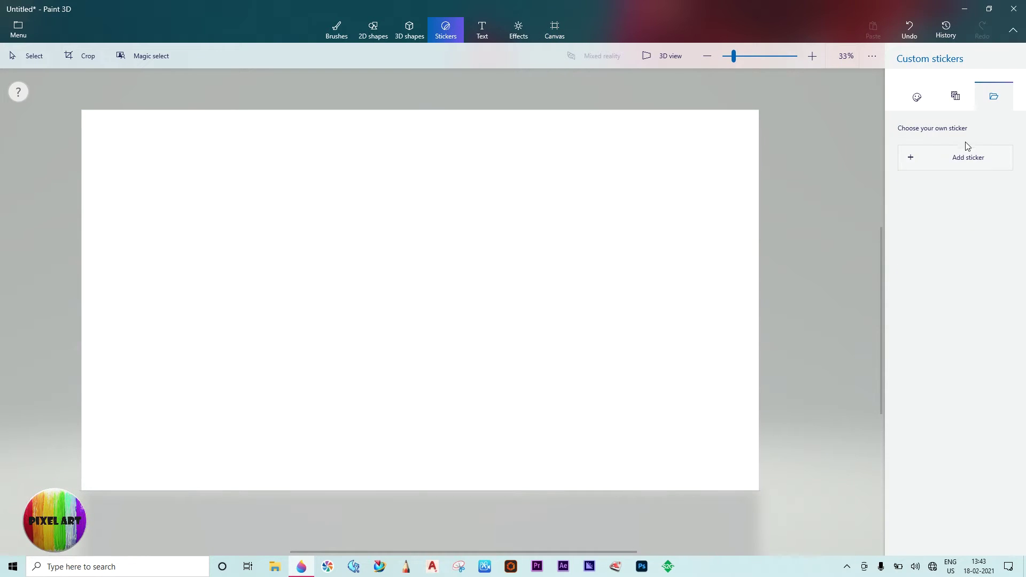
pyautogui.click(960, 157)
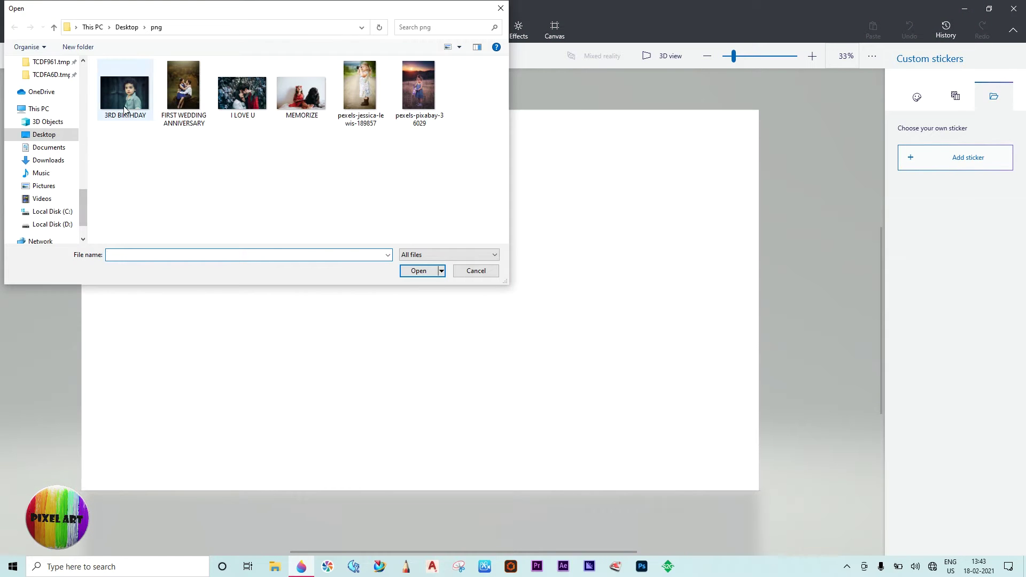
pyautogui.click(128, 99)
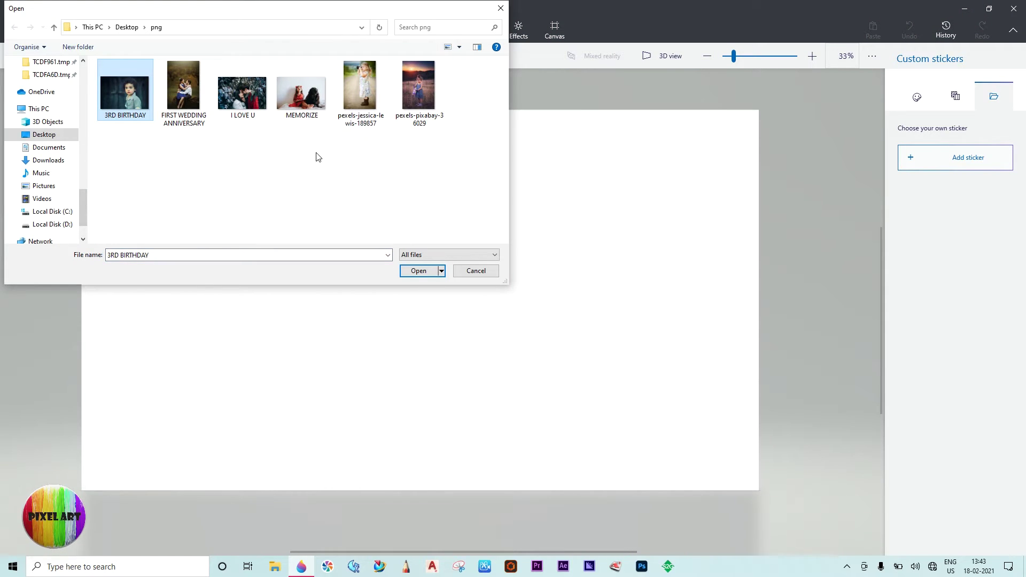
pyautogui.click(430, 272)
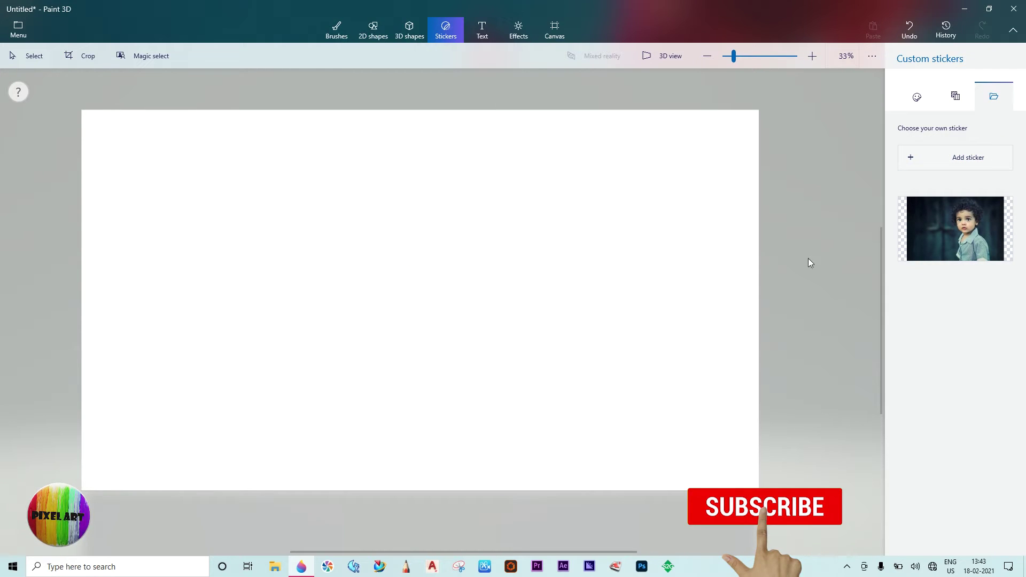
pyautogui.click(935, 257)
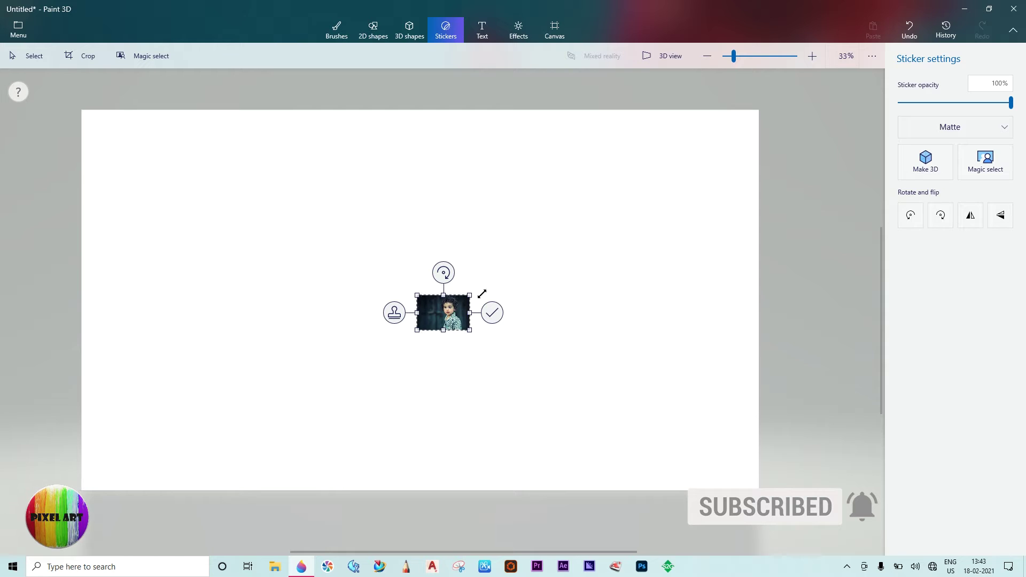
# Convert the photo sticker to 3D and enlarge it across the centre of the canvas.
pyautogui.click(931, 170)
pyautogui.moveTo(479, 284); pyautogui.dragTo(593, 212)
pyautogui.moveTo(517, 262); pyautogui.dragTo(430, 280)
pyautogui.moveTo(515, 220); pyautogui.dragTo(474, 268)
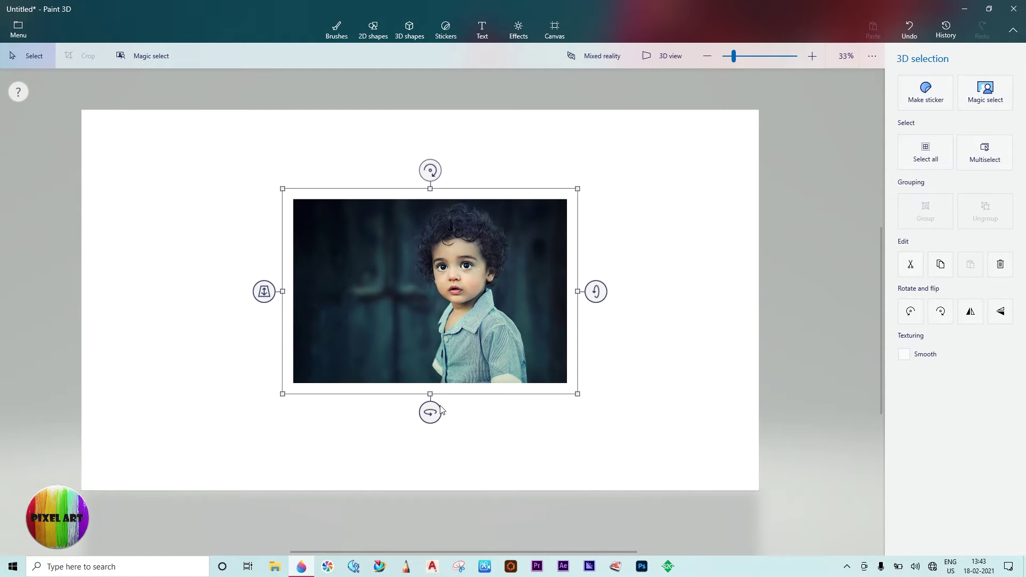
# Try the tilt and spin rotation handles, leaving the photo upright.
pyautogui.moveTo(264, 293); pyautogui.dragTo(261, 337)
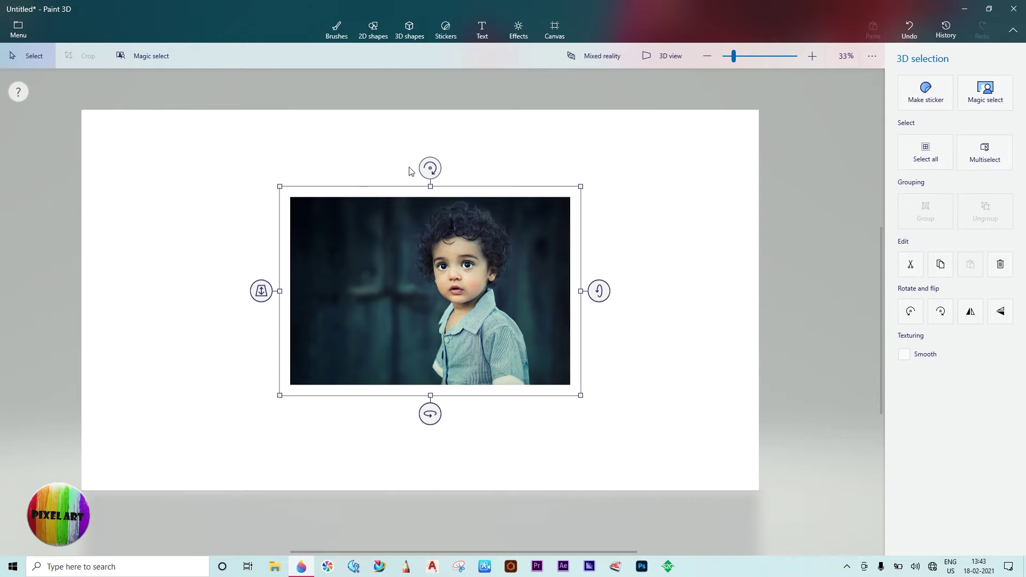
pyautogui.moveTo(426, 165)
pyautogui.mouseDown()
pyautogui.moveTo(448, 181)
pyautogui.moveTo(445, 167)
pyautogui.moveTo(431, 168)
pyautogui.mouseUp()
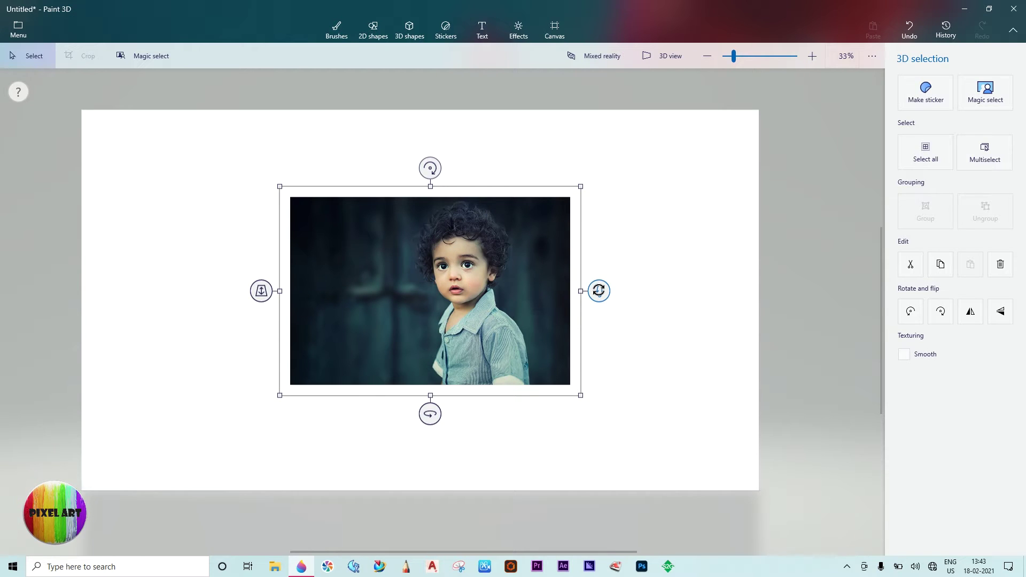
pyautogui.moveTo(599, 290)
pyautogui.mouseDown()
pyautogui.moveTo(603, 342)
pyautogui.moveTo(599, 292)
pyautogui.mouseUp()
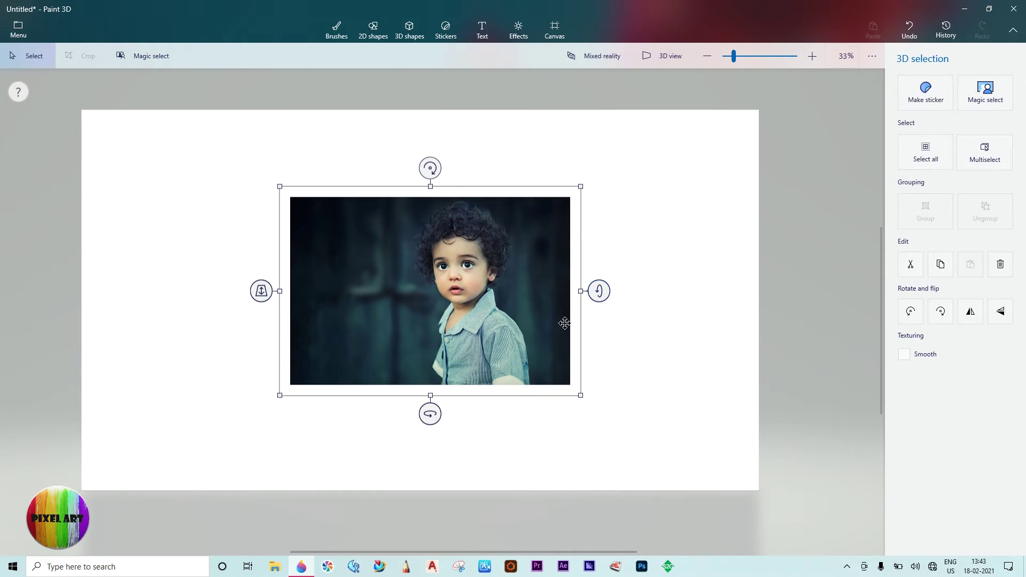
pyautogui.moveTo(430, 414)
pyautogui.mouseDown()
pyautogui.moveTo(524, 410)
pyautogui.moveTo(243, 398)
pyautogui.moveTo(424, 397)
pyautogui.mouseUp()
# Add a light grey 3D text box reading '3rd BIRTHDAY' on the photo's left side.
pyautogui.click(690, 214)
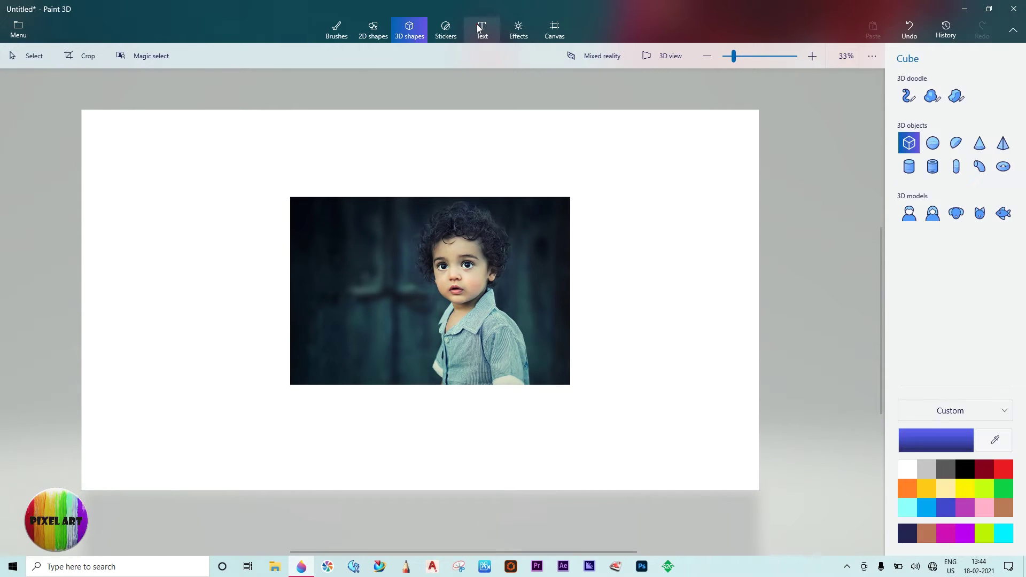
pyautogui.click(478, 29)
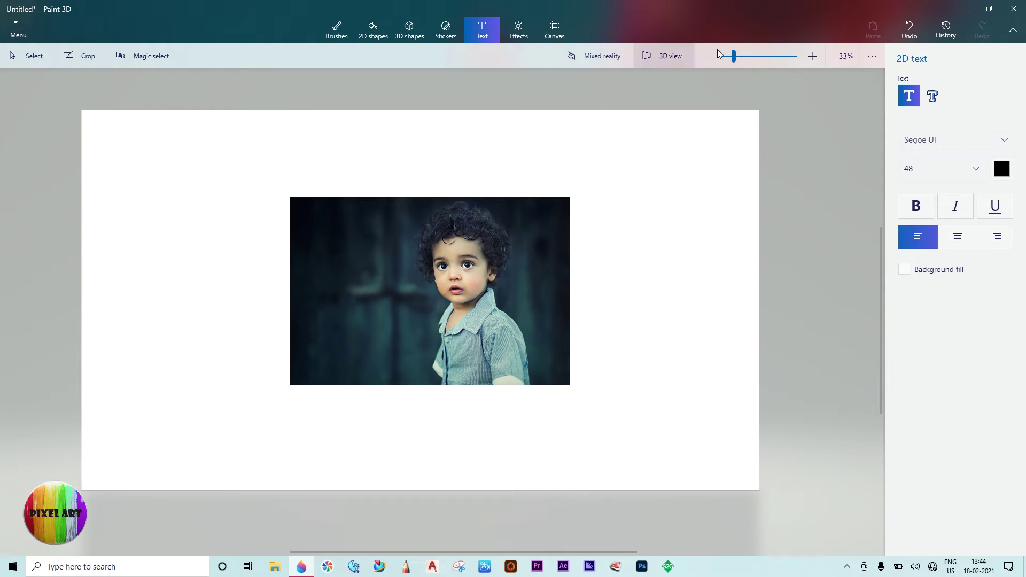
pyautogui.click(937, 98)
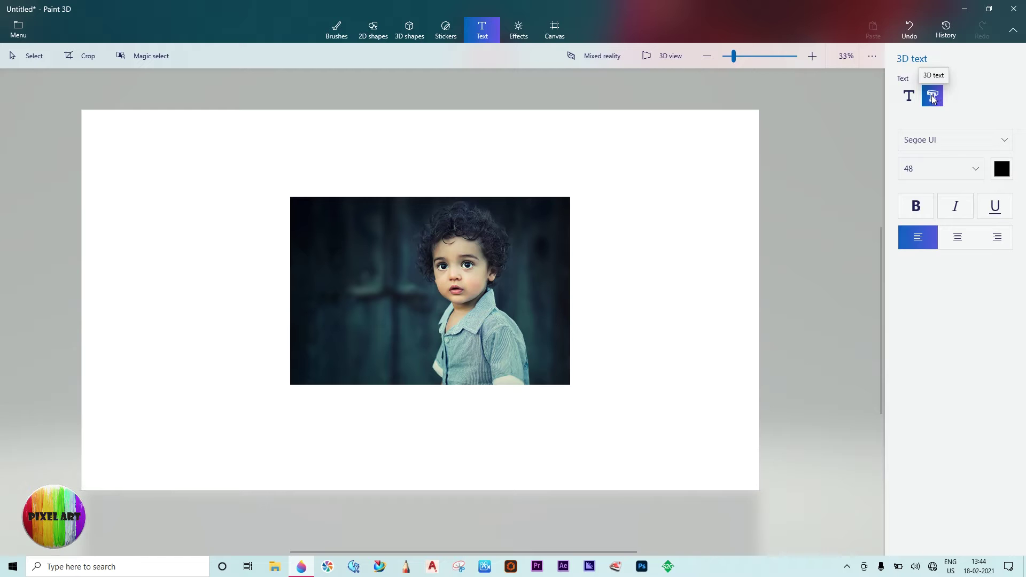
pyautogui.click(304, 310)
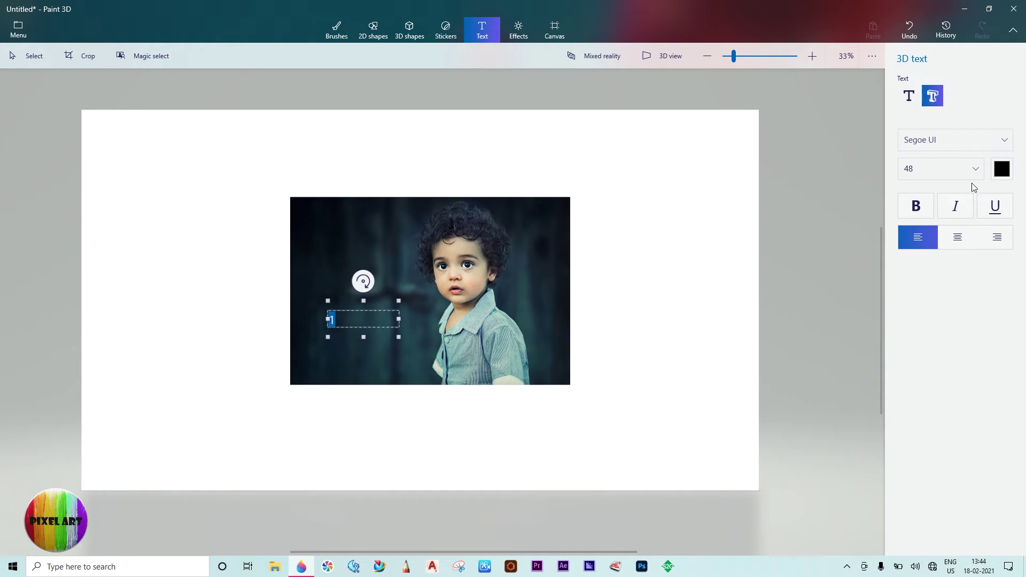
pyautogui.click(1002, 169)
pyautogui.click(917, 212)
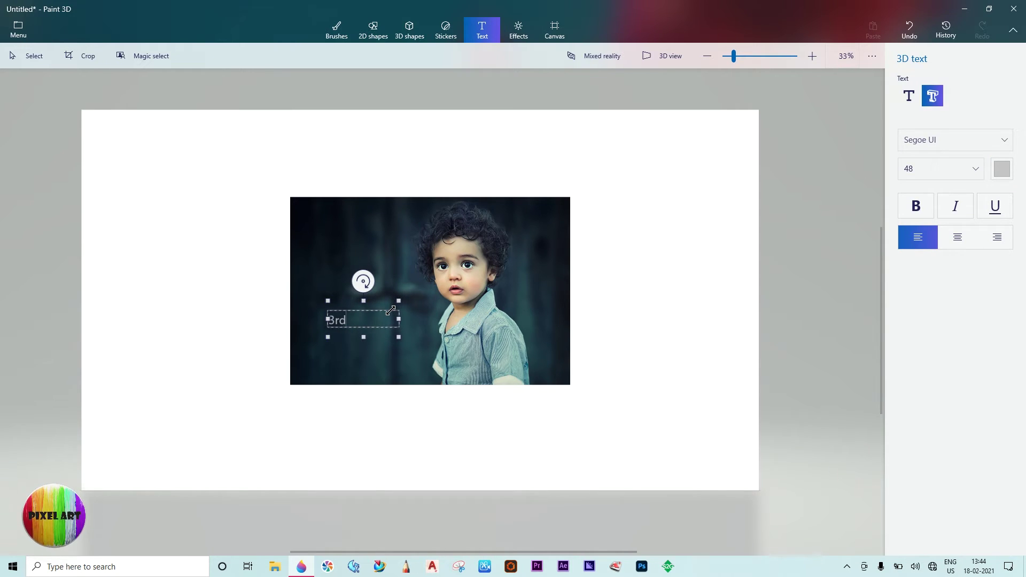
pyautogui.write('BIRTHDAY')
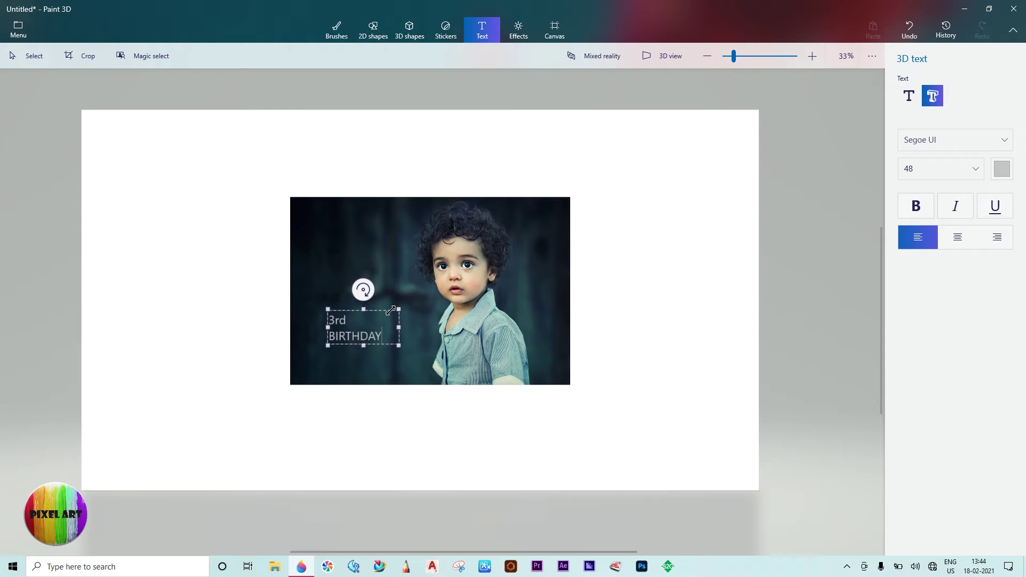
# Enlarge the text box, select all the text, and set it to the Vipnagorgialla font.
pyautogui.moveTo(327, 309)
pyautogui.mouseDown()
pyautogui.moveTo(301, 289)
pyautogui.moveTo(314, 297)
pyautogui.mouseUp()
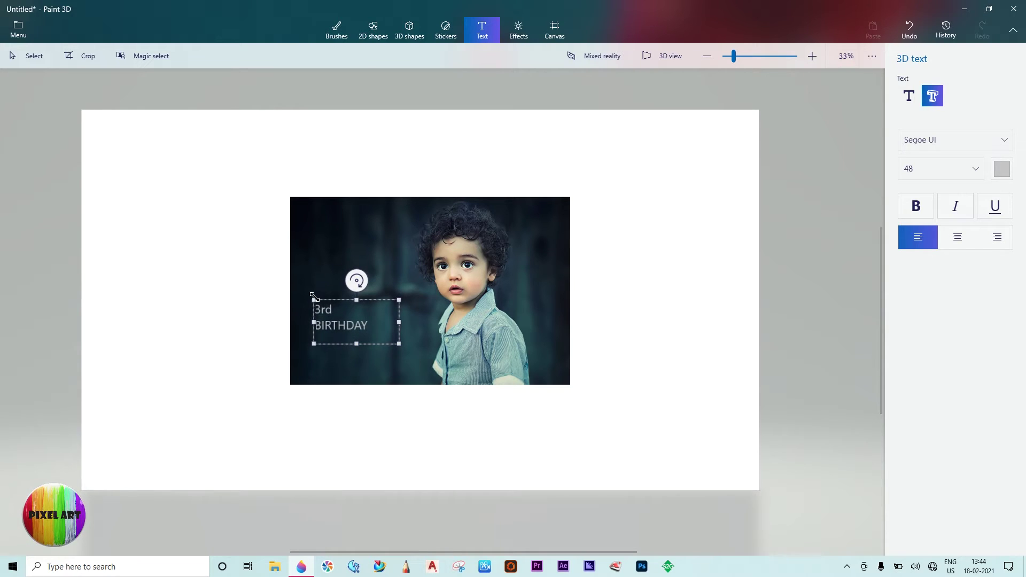
pyautogui.moveTo(369, 330); pyautogui.dragTo(314, 306)
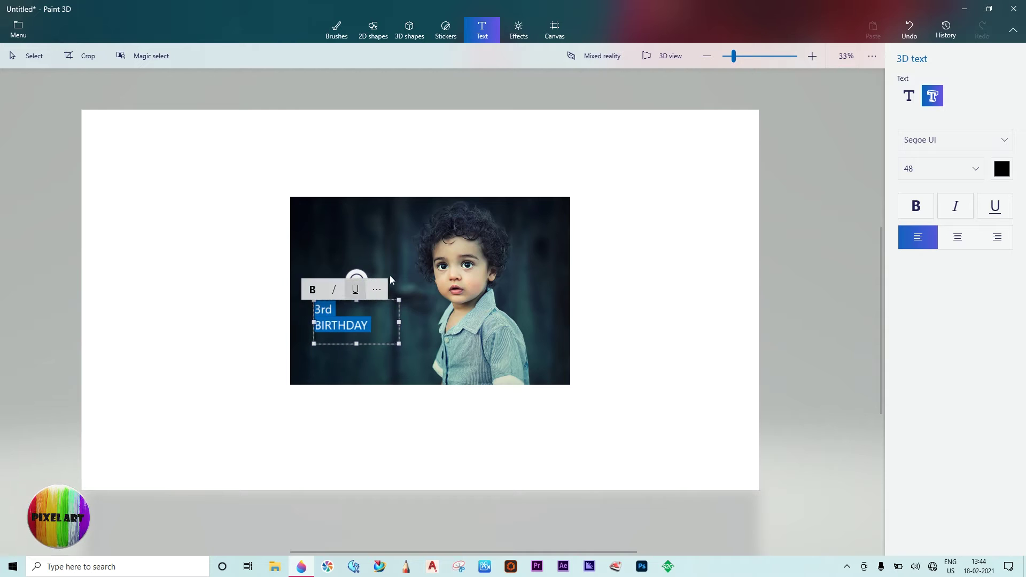
pyautogui.click(952, 137)
pyautogui.scroll(-5, 953, 166)
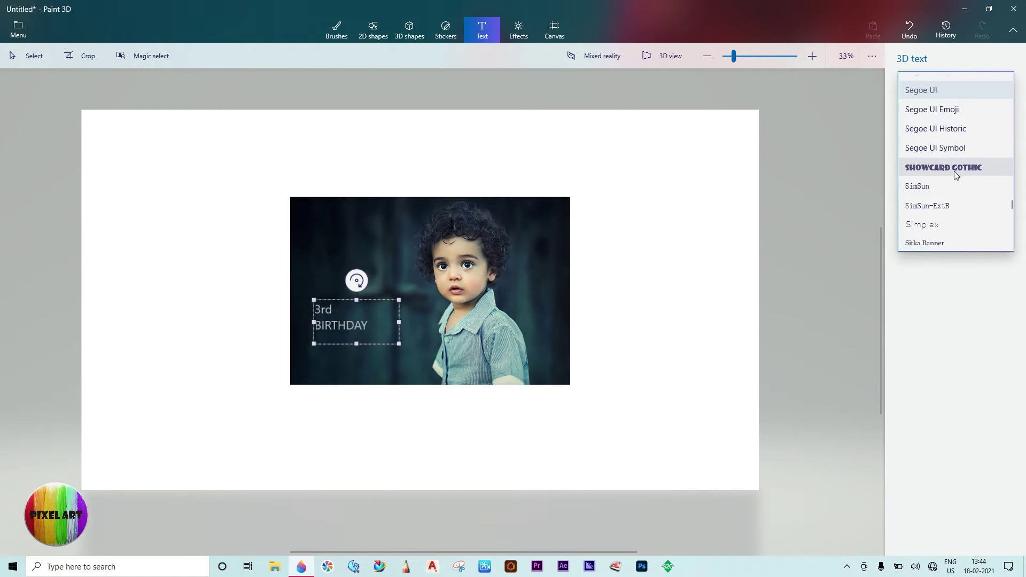
pyautogui.scroll(-5, 951, 193)
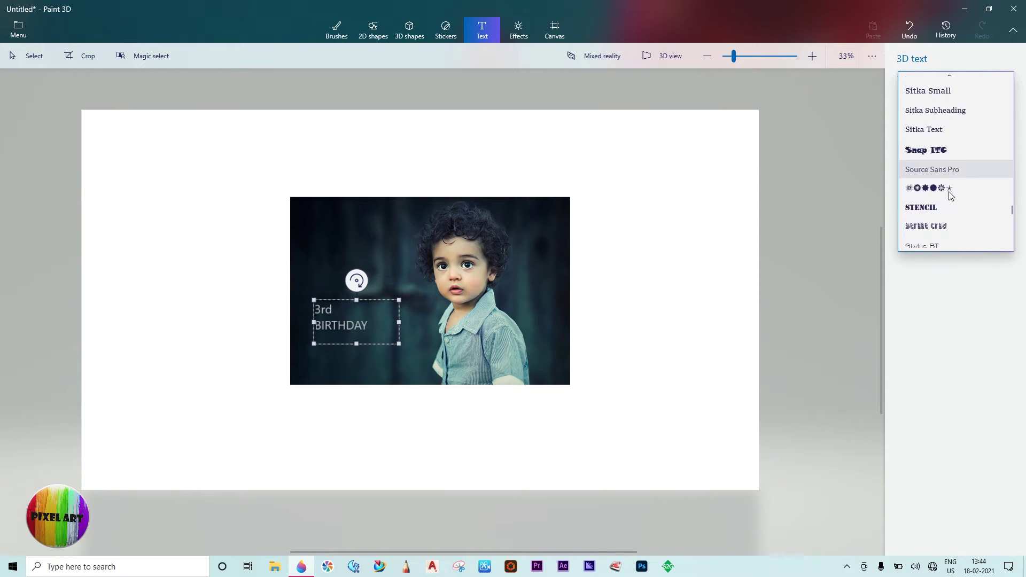
pyautogui.scroll(-3, 951, 194)
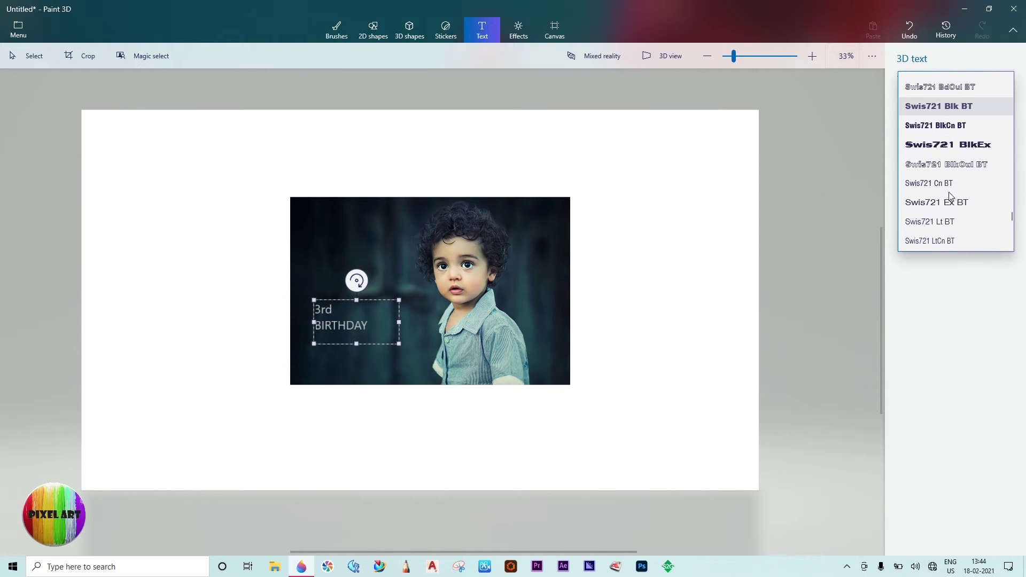
pyautogui.scroll(-5, 950, 194)
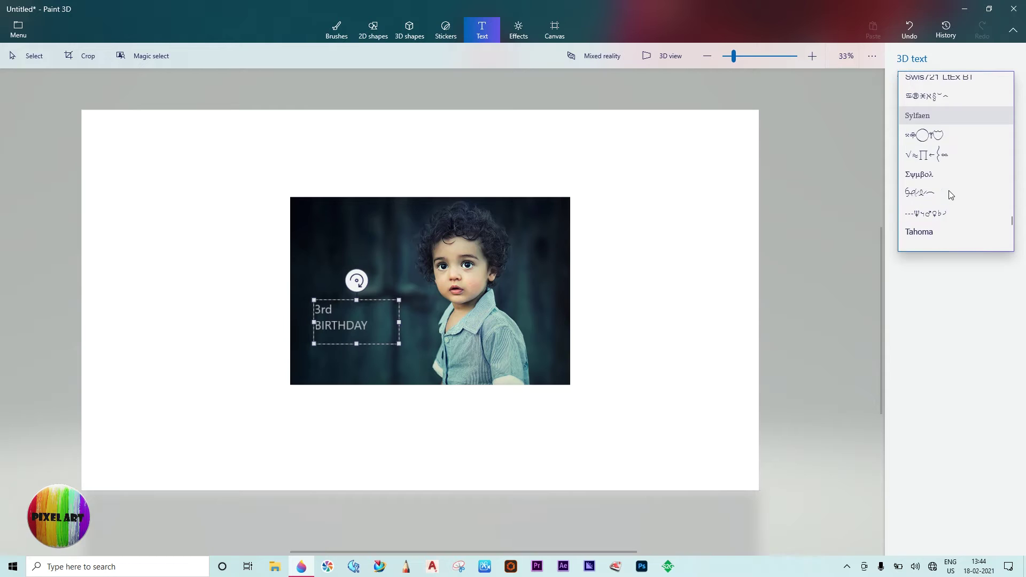
pyautogui.scroll(-4, 950, 195)
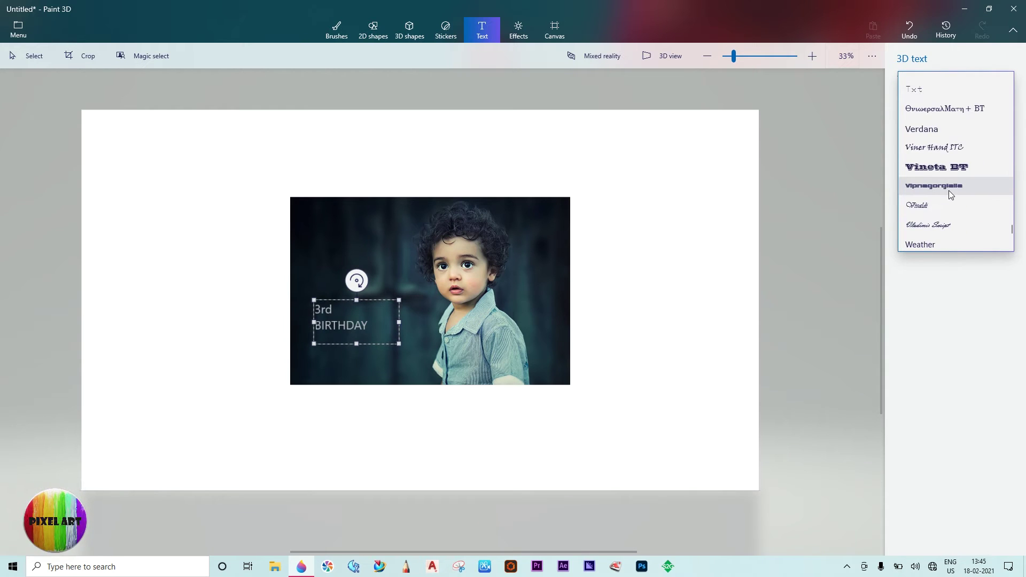
pyautogui.click(948, 187)
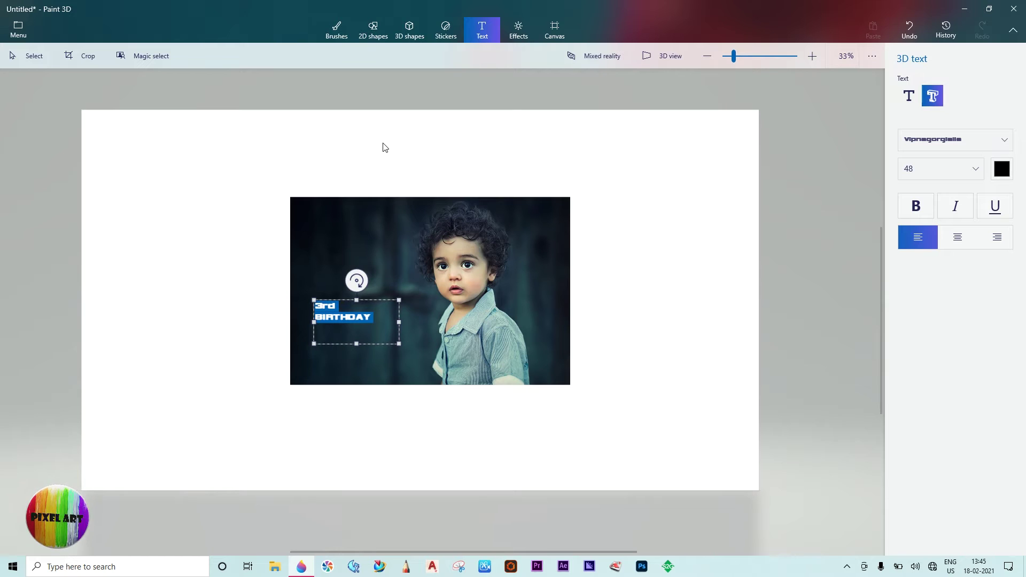
# Commit the 3D text, enlarge it onto the photo's lower left, then marquee-select photo and text.
pyautogui.click(381, 193)
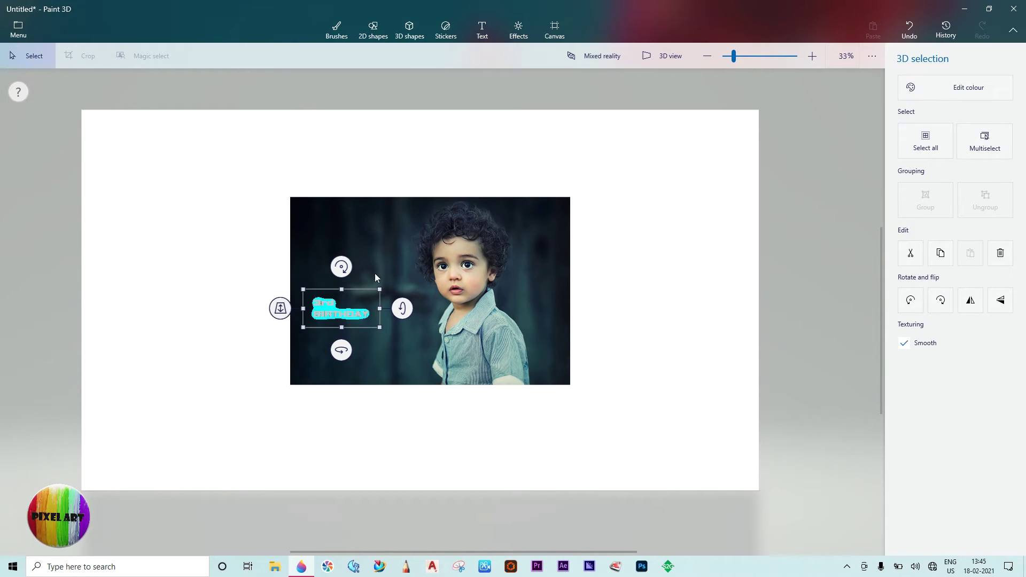
pyautogui.moveTo(380, 289); pyautogui.dragTo(410, 280)
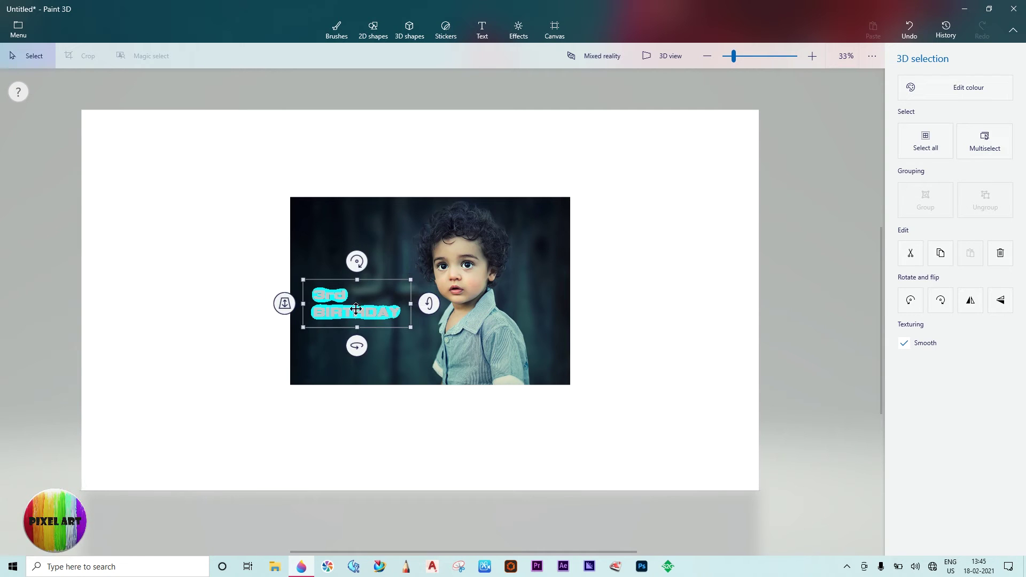
pyautogui.moveTo(344, 309); pyautogui.dragTo(342, 325)
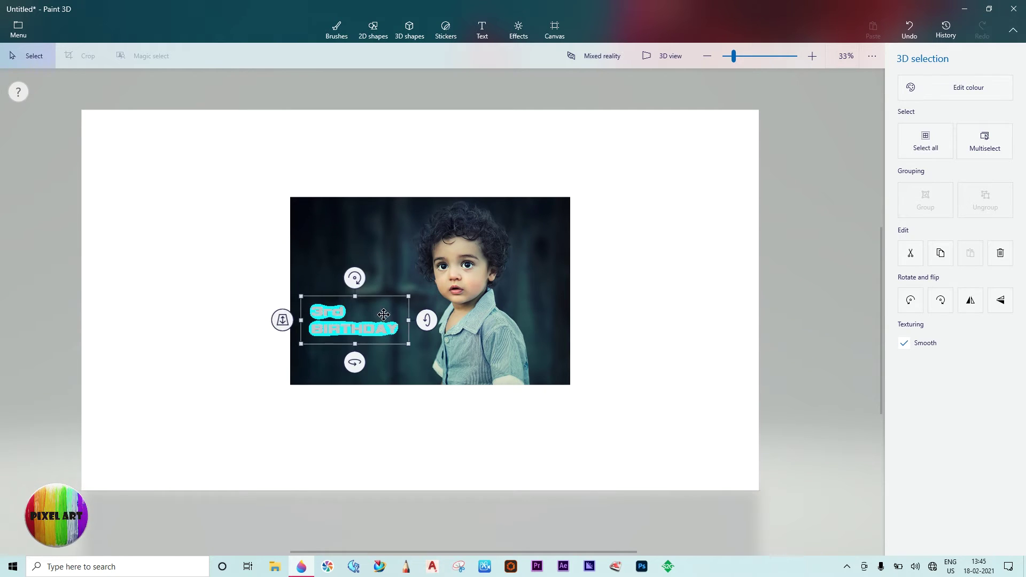
pyautogui.moveTo(409, 301); pyautogui.dragTo(415, 294)
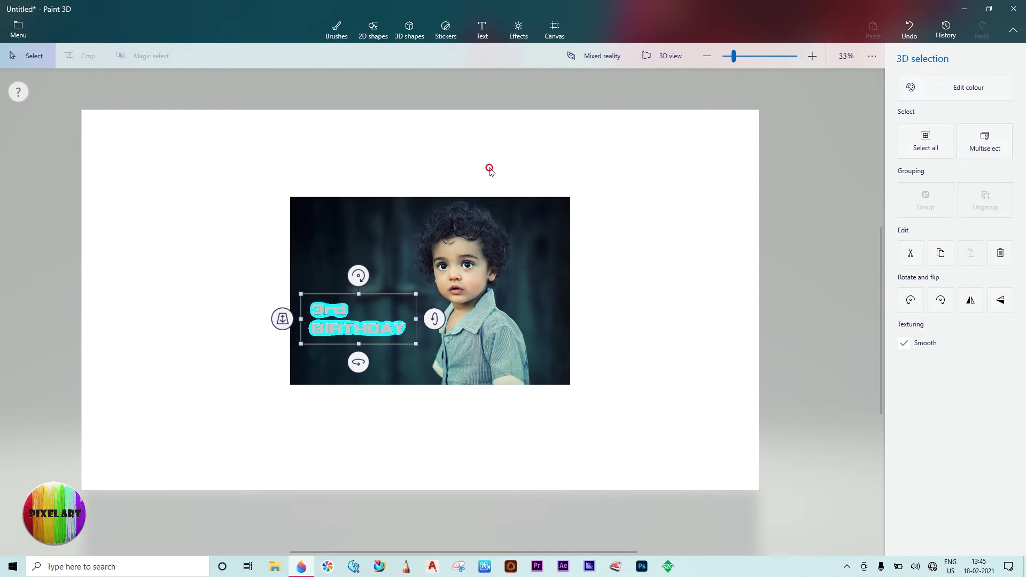
pyautogui.click(490, 170)
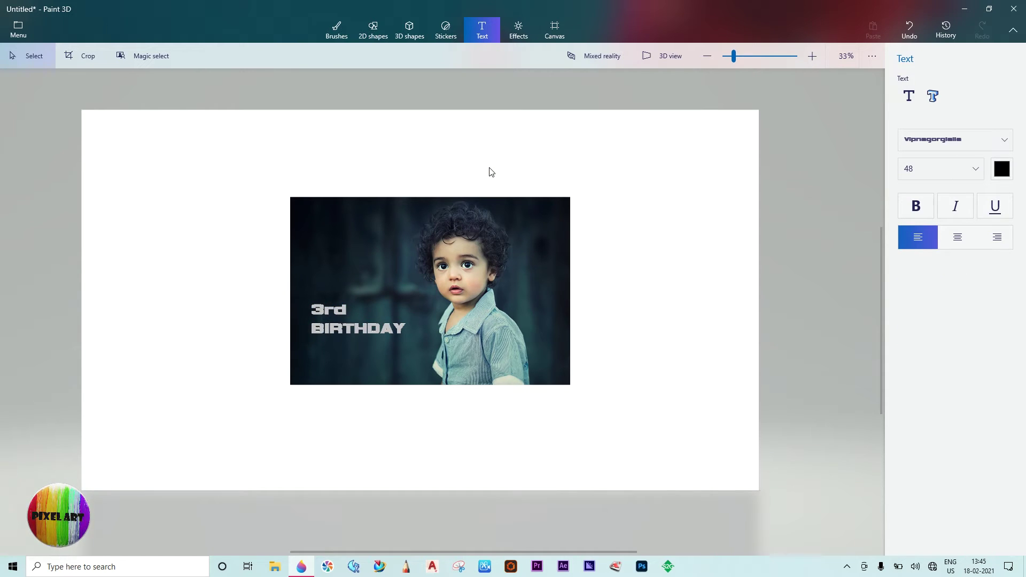
pyautogui.moveTo(238, 135); pyautogui.dragTo(611, 412)
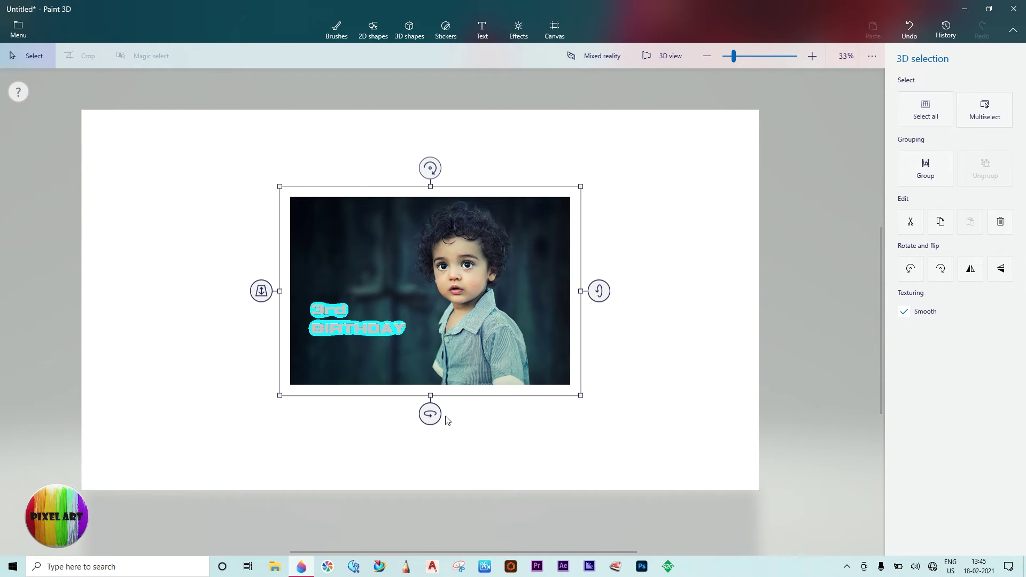
pyautogui.moveTo(430, 414); pyautogui.dragTo(570, 412)
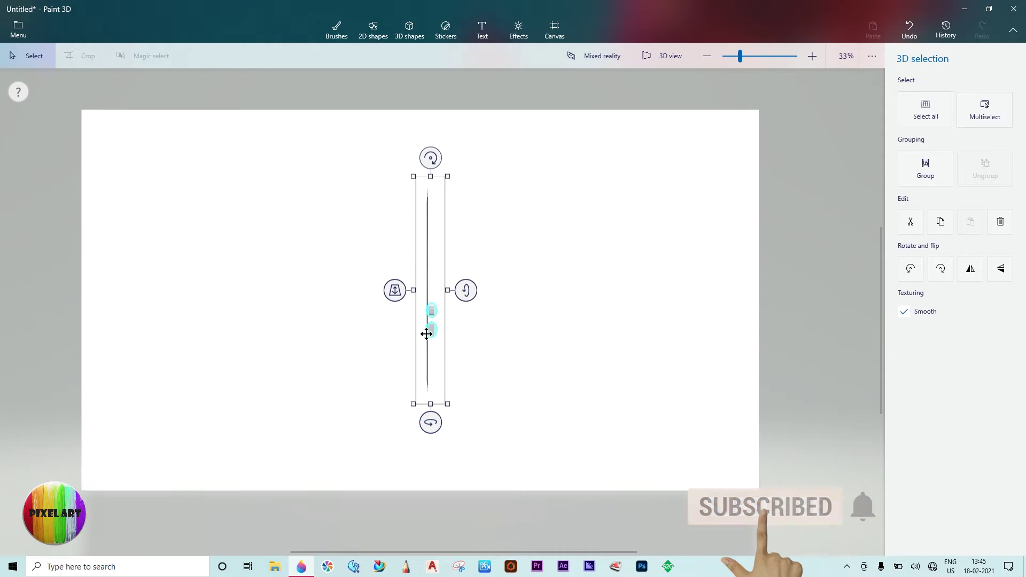
pyautogui.scroll(3, 426, 333)
pyautogui.press('t')
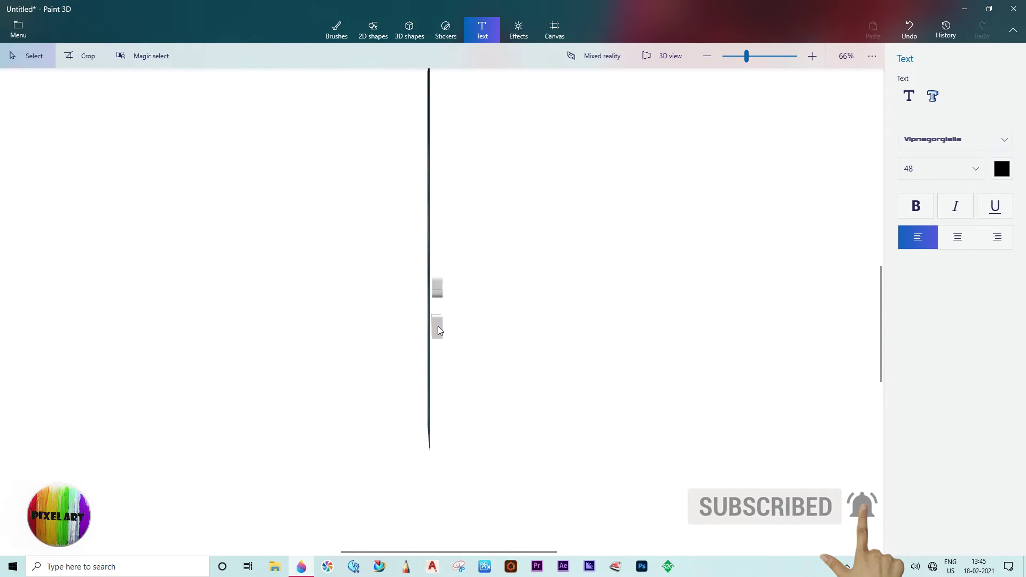
pyautogui.click(437, 327)
pyautogui.moveTo(417, 307); pyautogui.dragTo(456, 303)
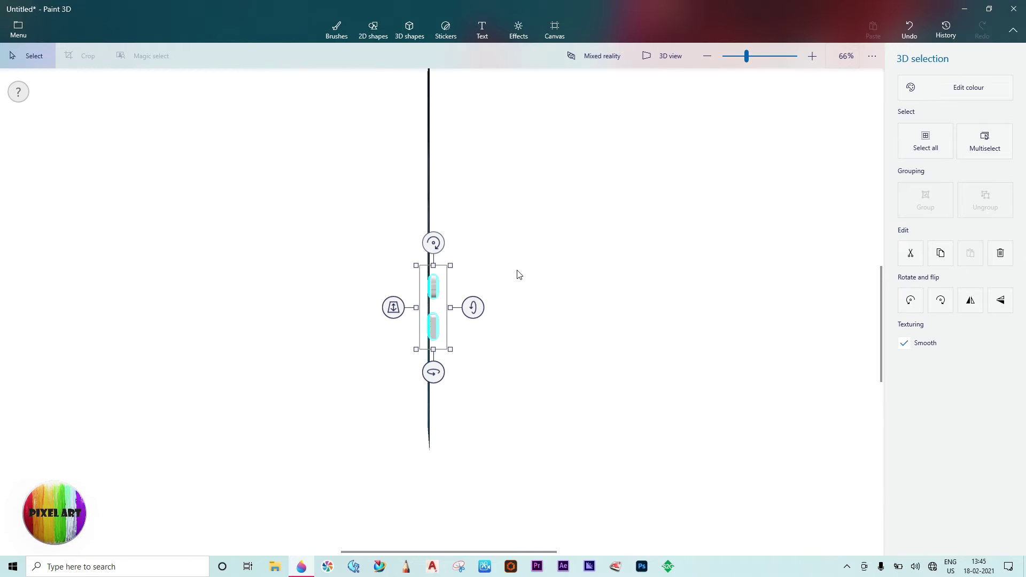
pyautogui.press('t')
pyautogui.scroll(-3, 450, 326)
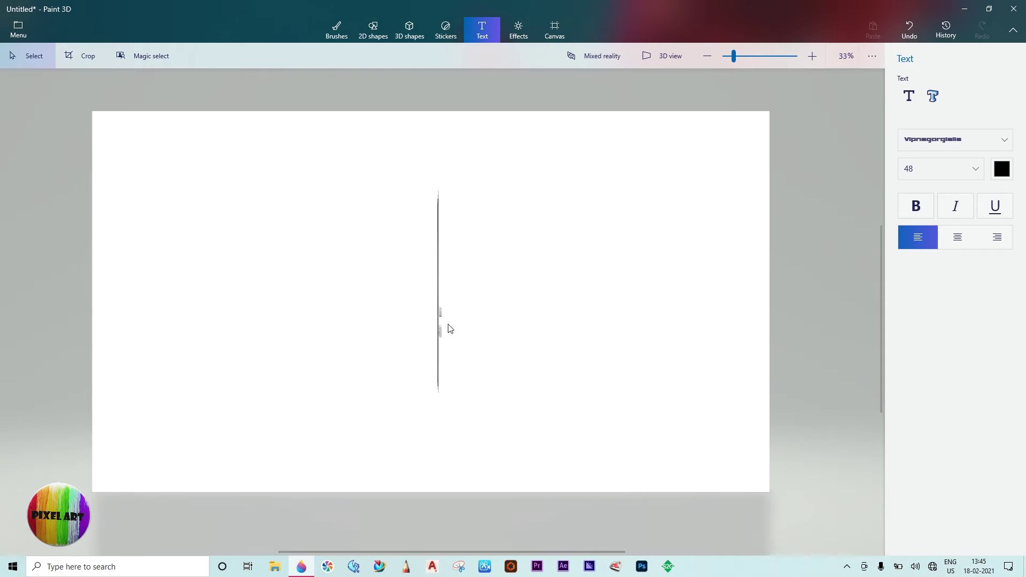
pyautogui.moveTo(404, 187); pyautogui.dragTo(497, 405)
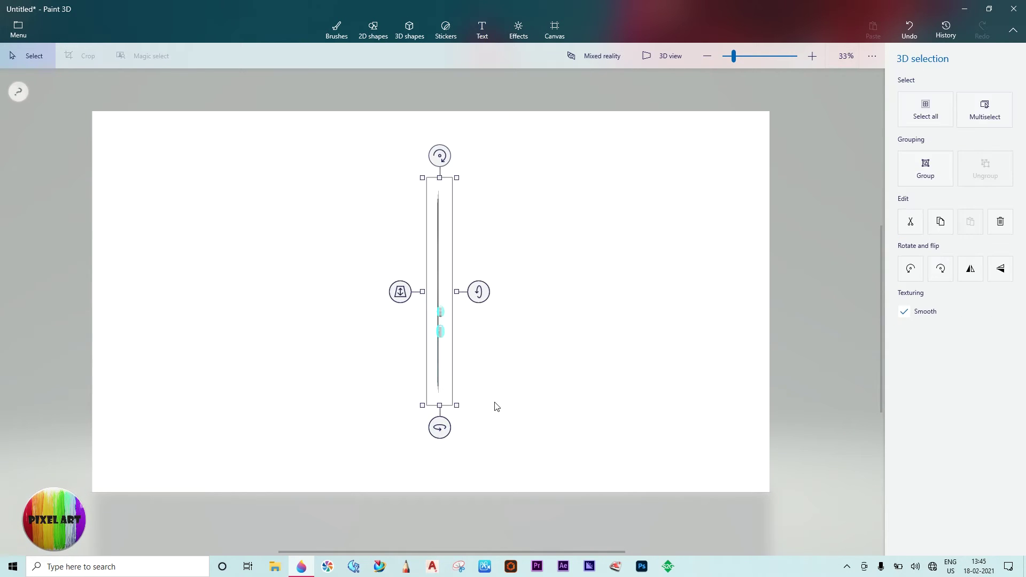
pyautogui.moveTo(440, 428); pyautogui.dragTo(247, 413)
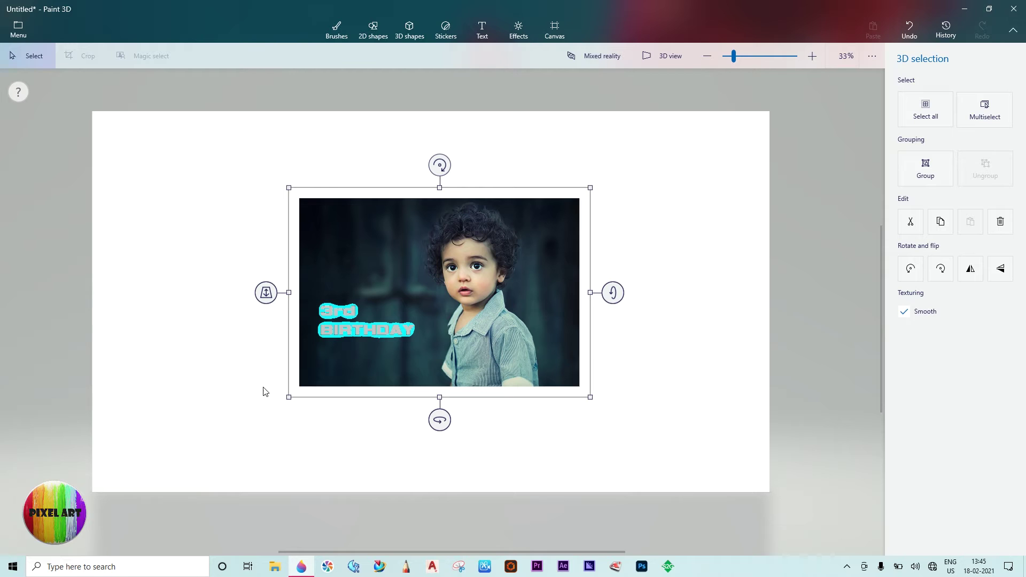
# Select the photo and text, group them, and straighten the group to 0°.
pyautogui.click(244, 227)
pyautogui.moveTo(254, 162); pyautogui.dragTo(621, 448)
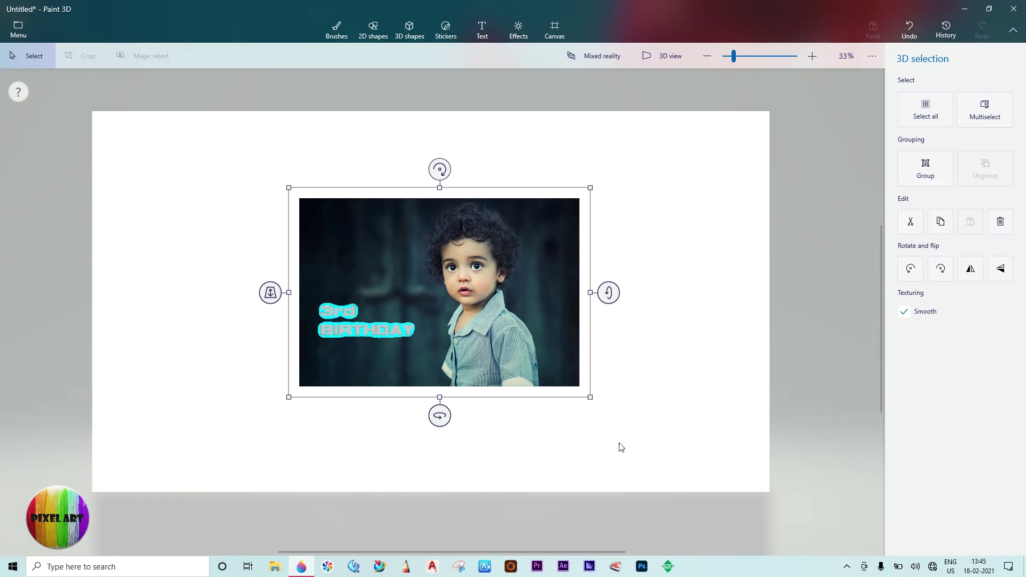
pyautogui.click(934, 172)
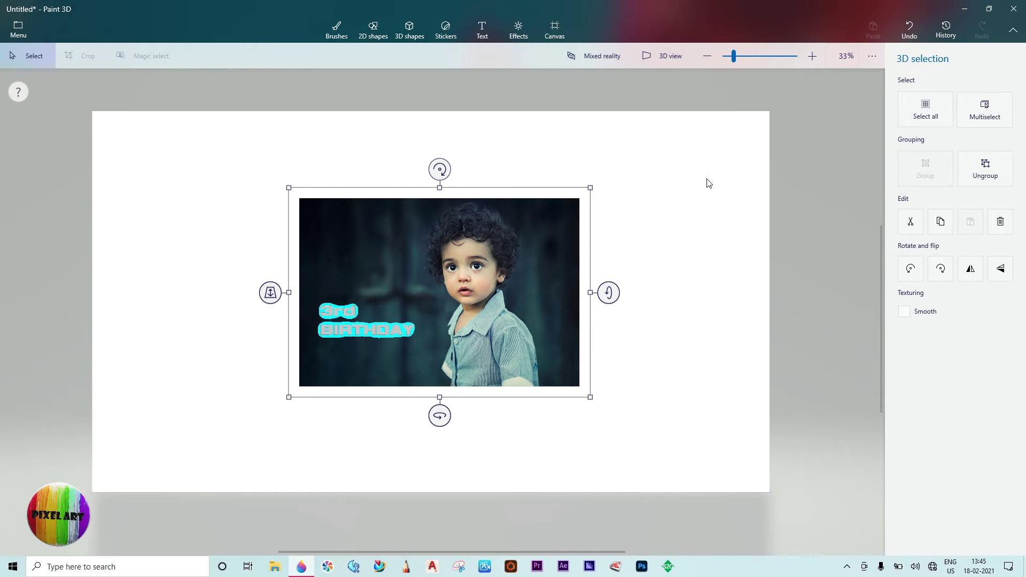
pyautogui.moveTo(442, 412)
pyautogui.mouseDown()
pyautogui.moveTo(621, 412)
pyautogui.moveTo(440, 412)
pyautogui.mouseUp()
# Switch Show canvas off to hide the white canvas, then bring up the Effects filters.
pyautogui.click(559, 28)
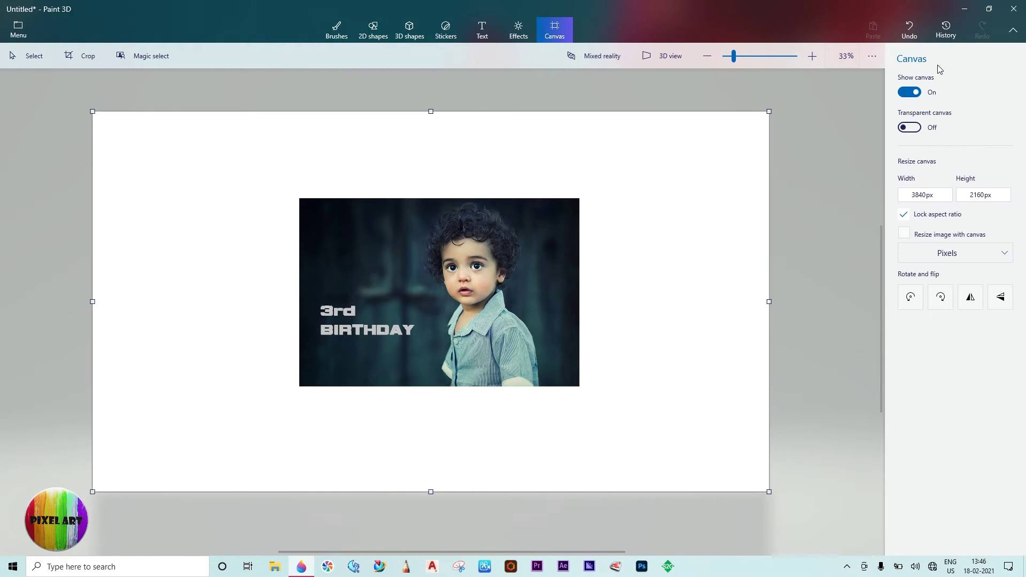
pyautogui.click(913, 92)
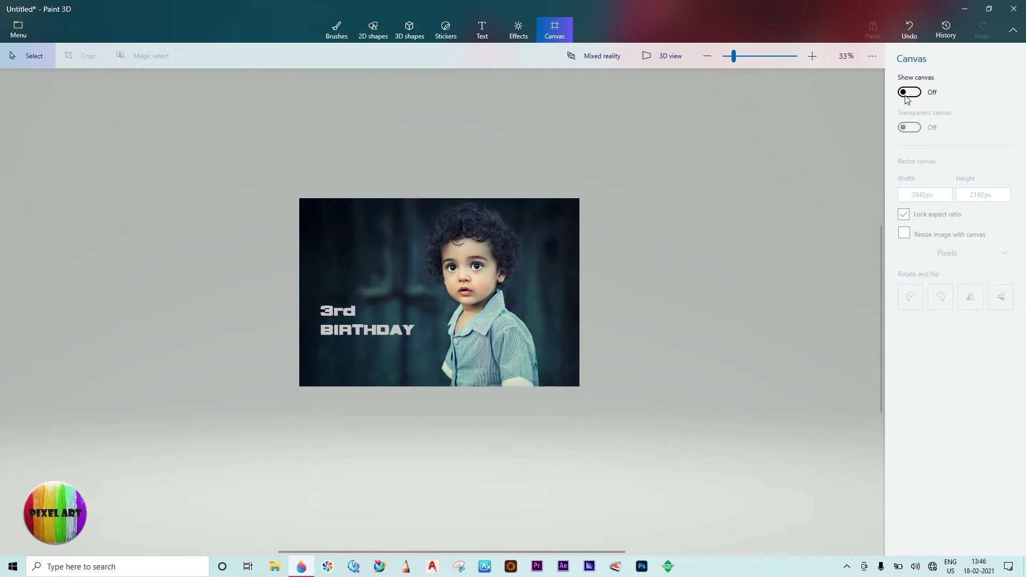
pyautogui.click(518, 32)
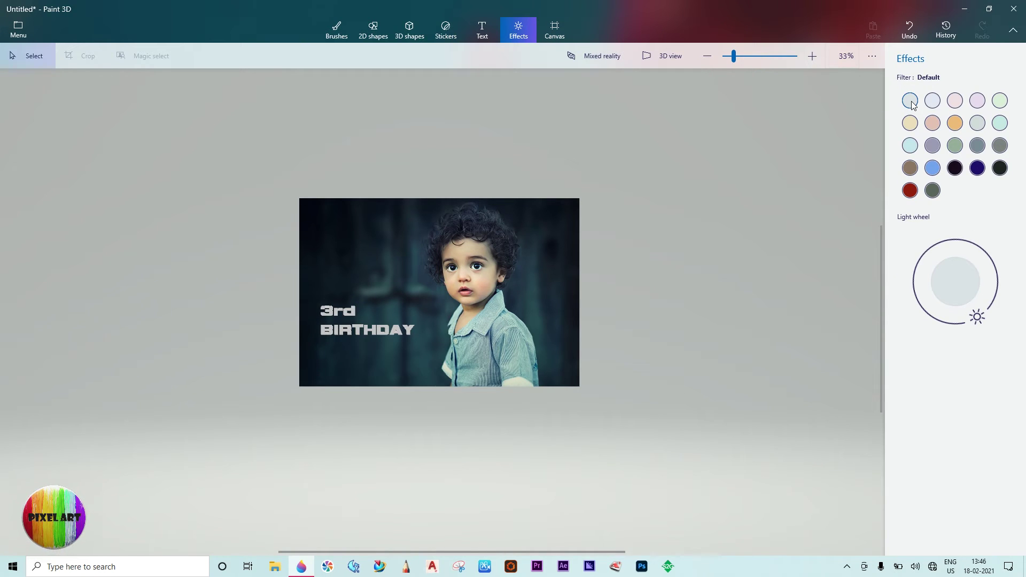
# Preview scene filters including Lavender, Candy, Spearmint, Sky, Sand and Day.
pyautogui.click(934, 102)
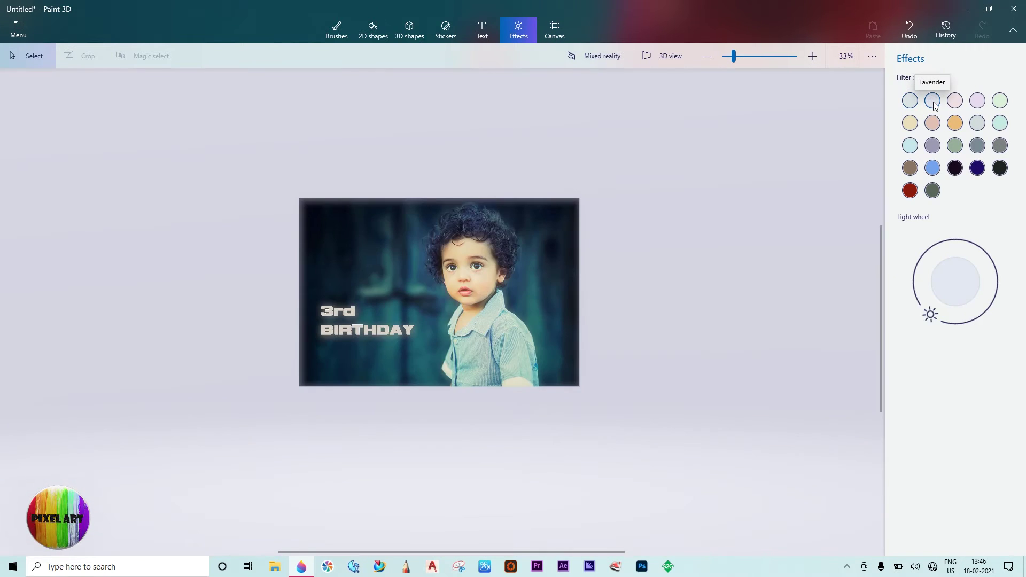
pyautogui.click(954, 101)
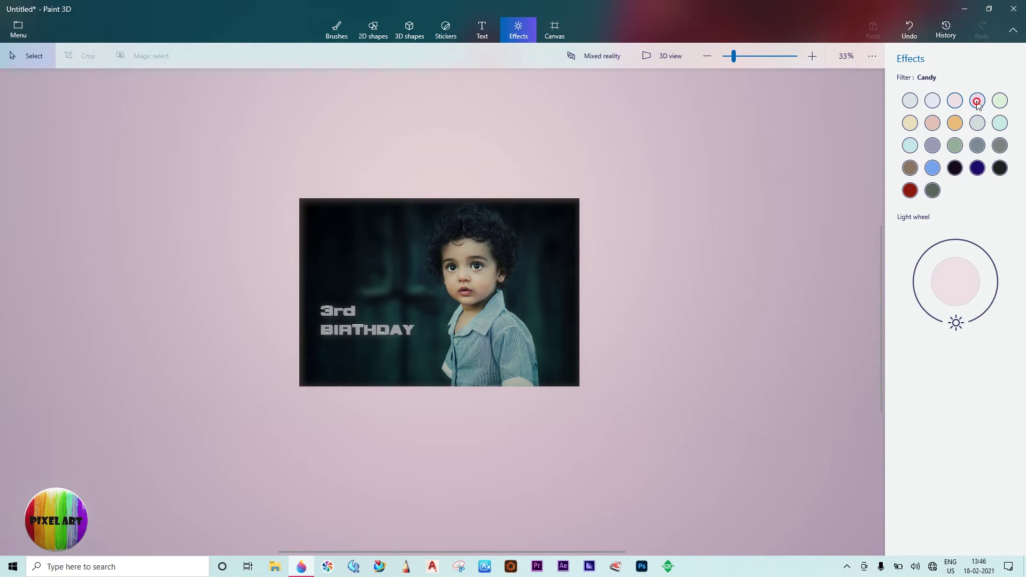
pyautogui.click(977, 101)
pyautogui.click(1004, 105)
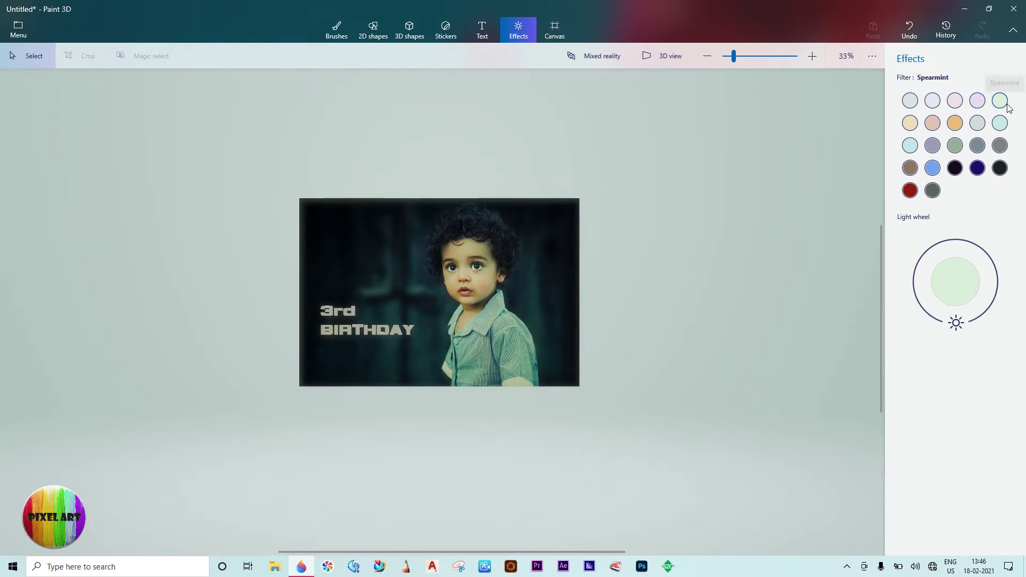
pyautogui.click(908, 125)
pyautogui.click(911, 145)
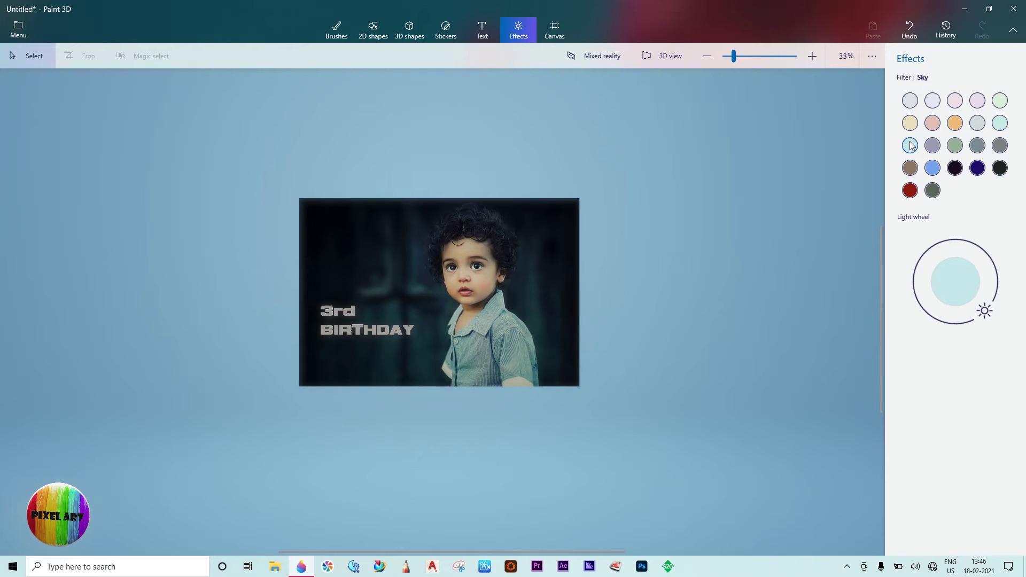
pyautogui.click(911, 131)
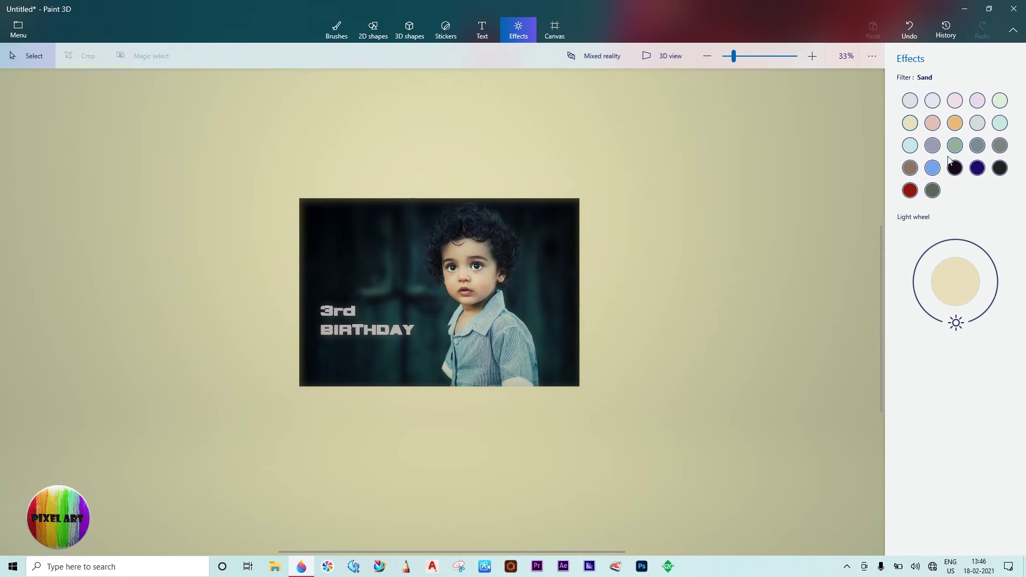
pyautogui.click(934, 169)
# Try Clay and Stratus, return to Default, and turn the light to come from the lower right.
pyautogui.click(910, 167)
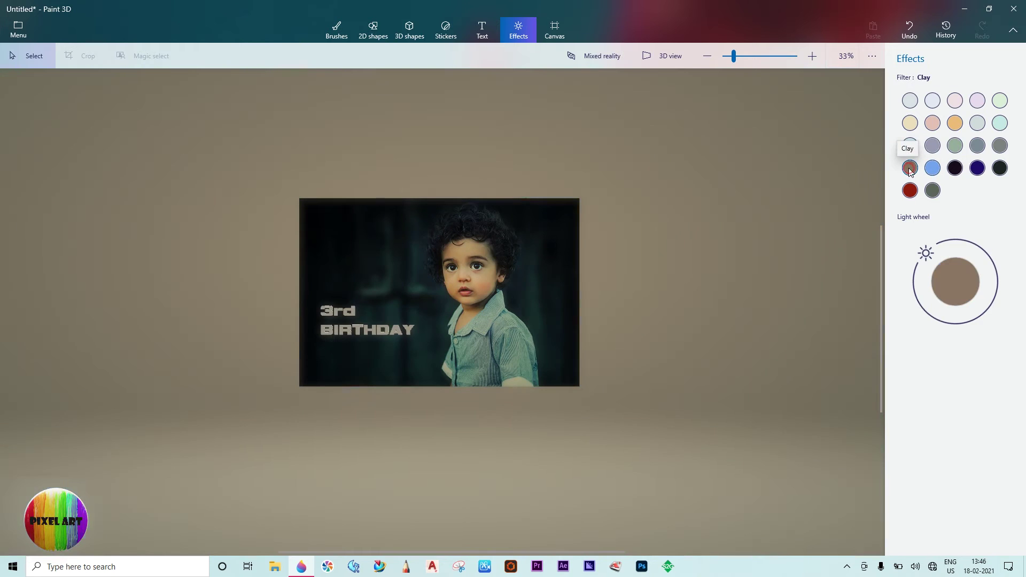
pyautogui.click(998, 147)
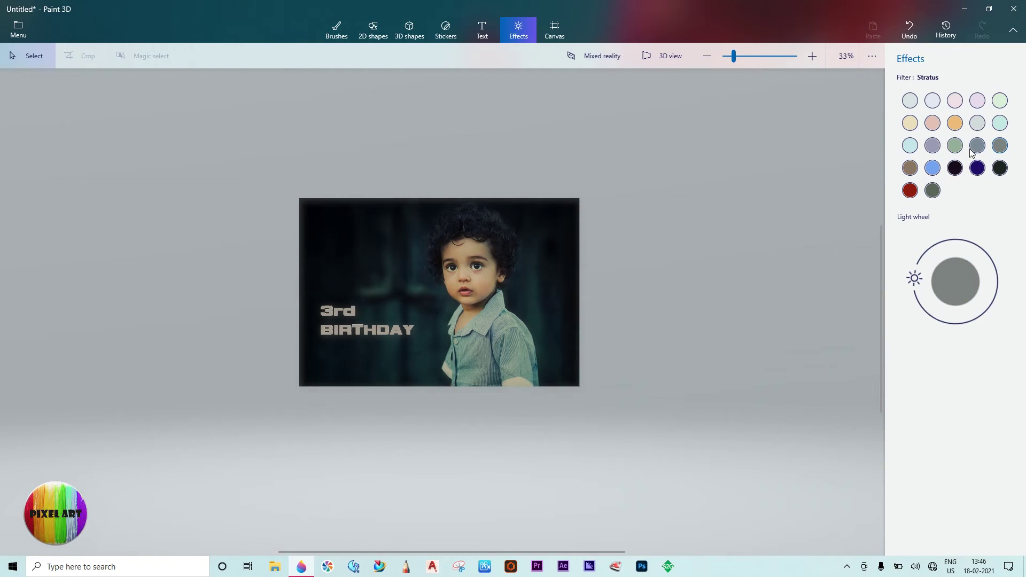
pyautogui.click(909, 101)
pyautogui.moveTo(978, 316); pyautogui.dragTo(996, 332)
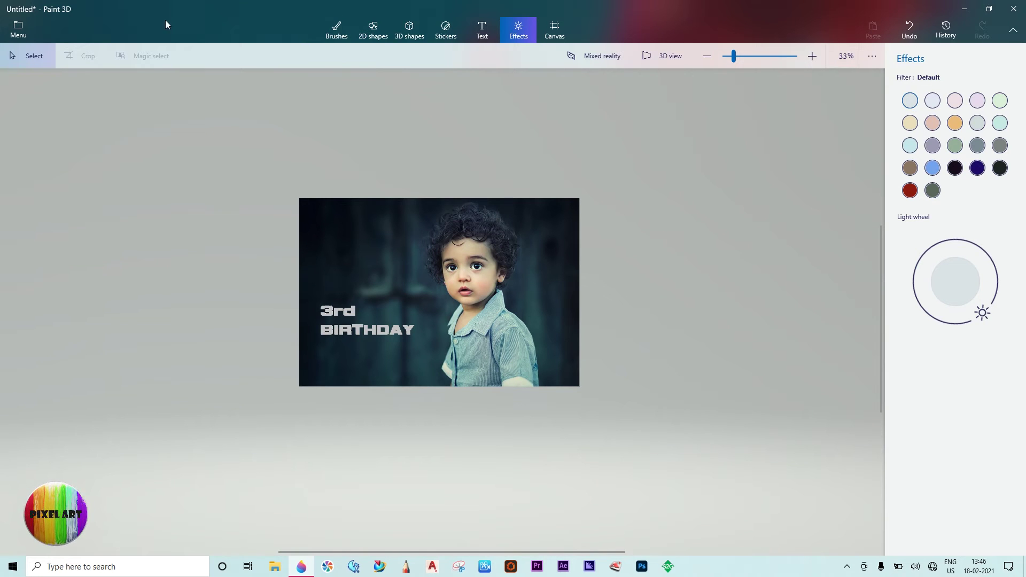
# Choose Save as from the Menu and pick the Video option for MP4 export.
pyautogui.click(24, 32)
pyautogui.click(60, 159)
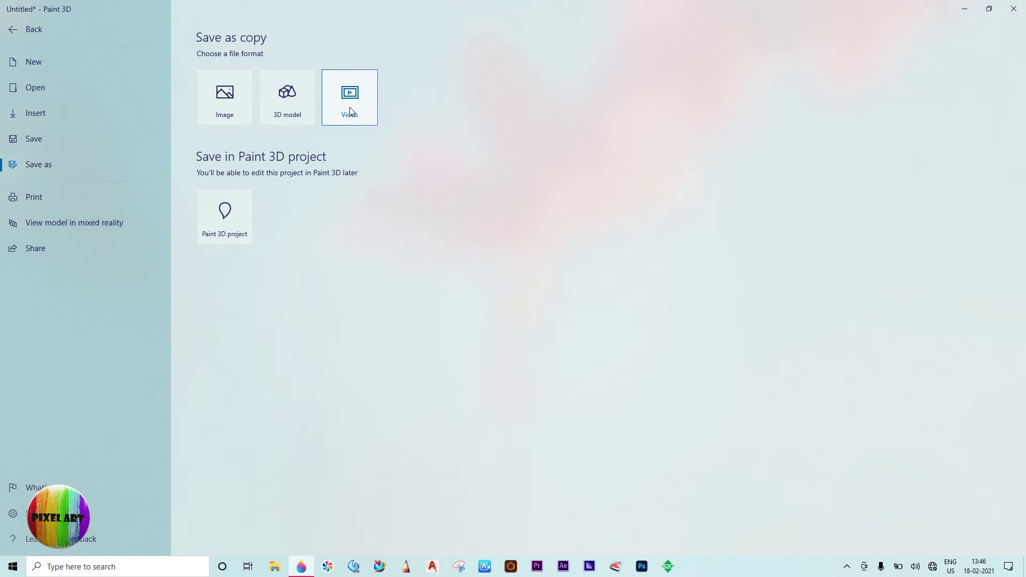
pyautogui.click(350, 111)
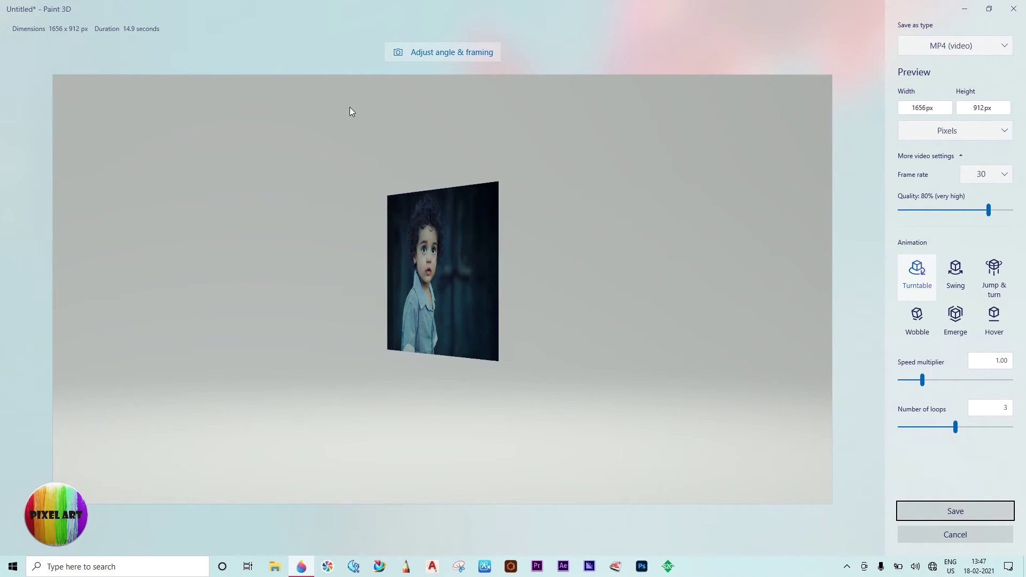
# Set the video width to 3840 px so the height becomes 2114 px.
pyautogui.doubleClick(921, 108)
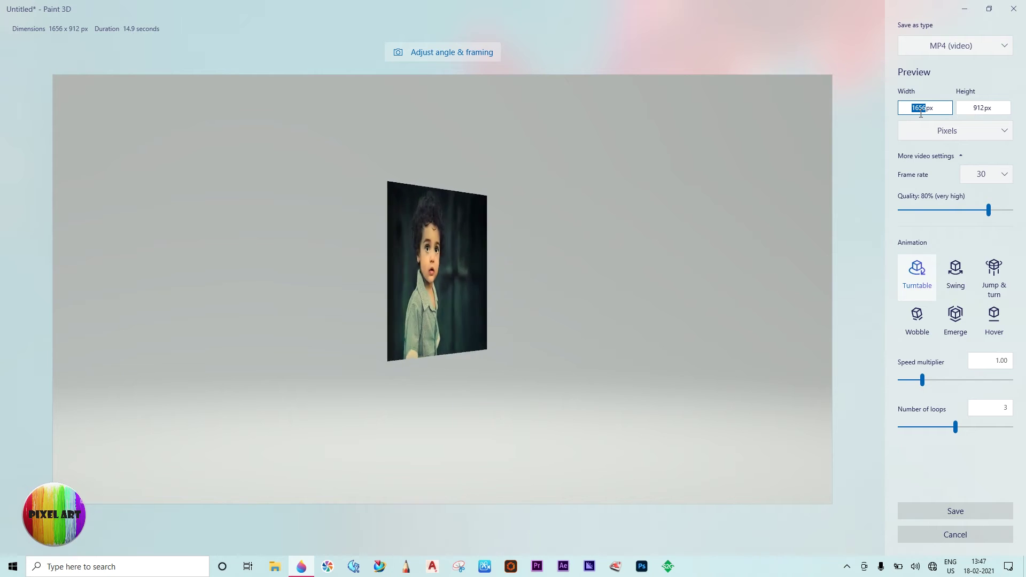
pyautogui.write('3840')
pyautogui.doubleClick(974, 108)
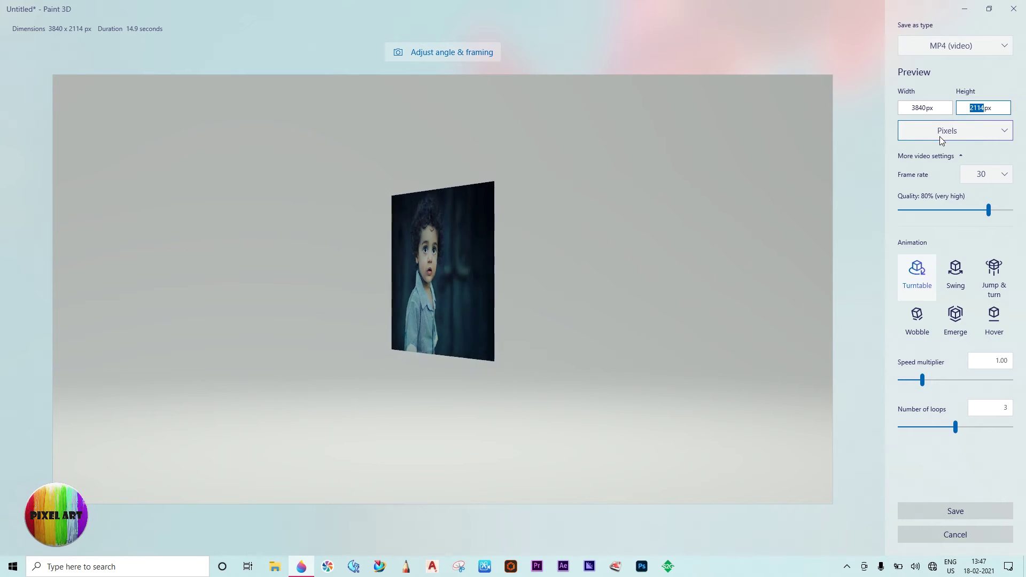
# Keep 30 fps and MP4 as the format, and choose the Swing animation.
pyautogui.click(987, 180)
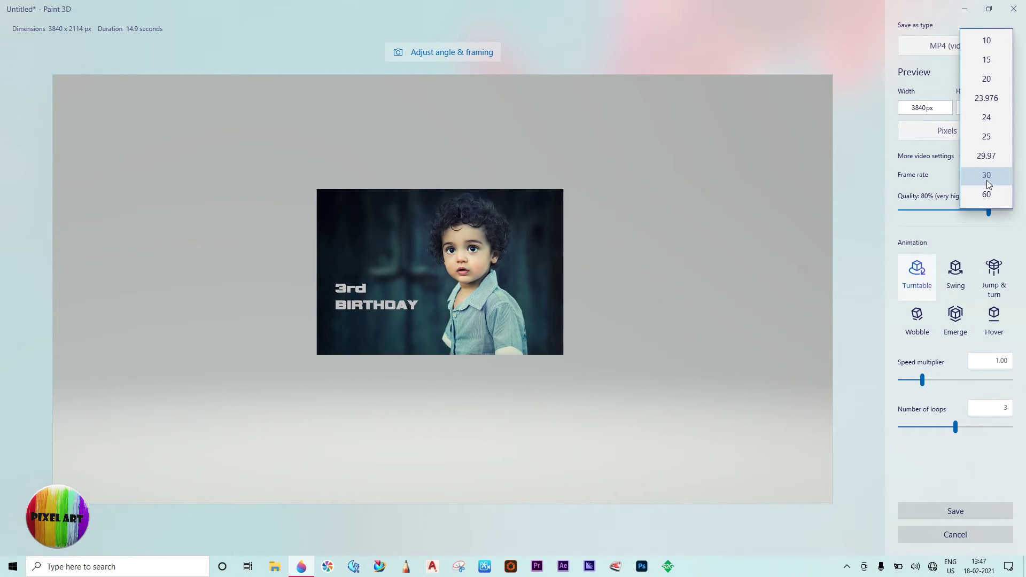
pyautogui.click(989, 176)
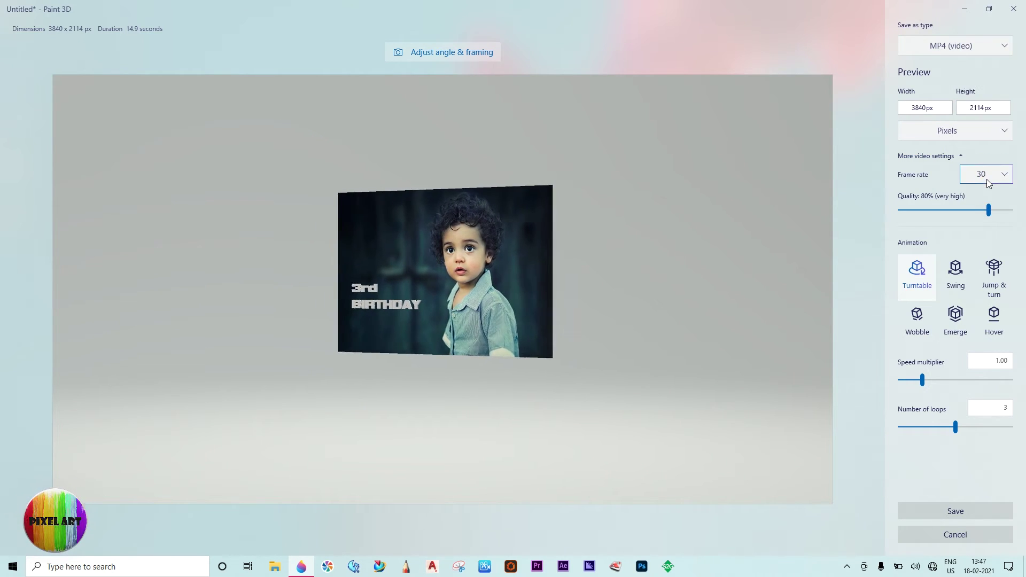
pyautogui.click(963, 50)
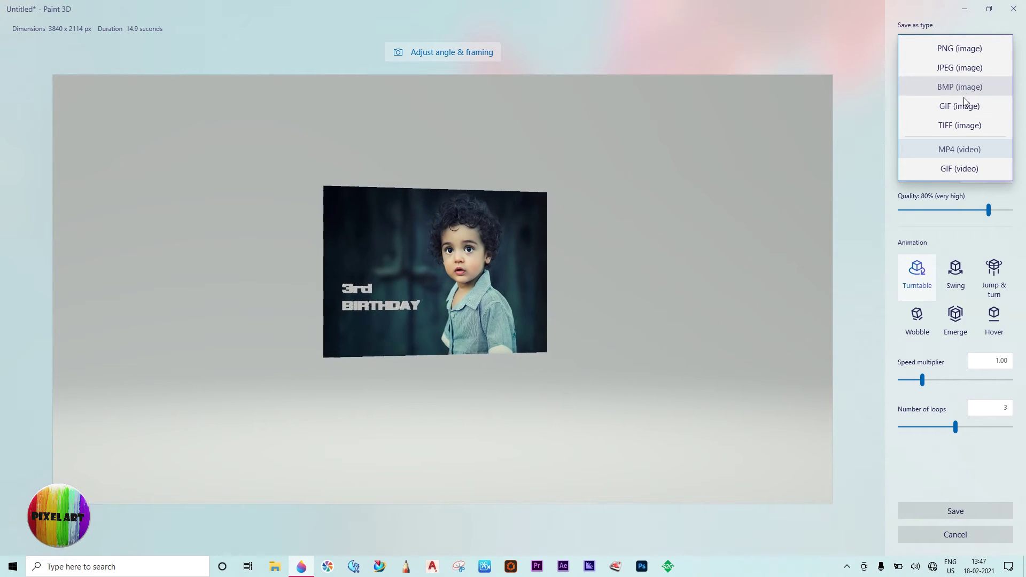
pyautogui.click(934, 148)
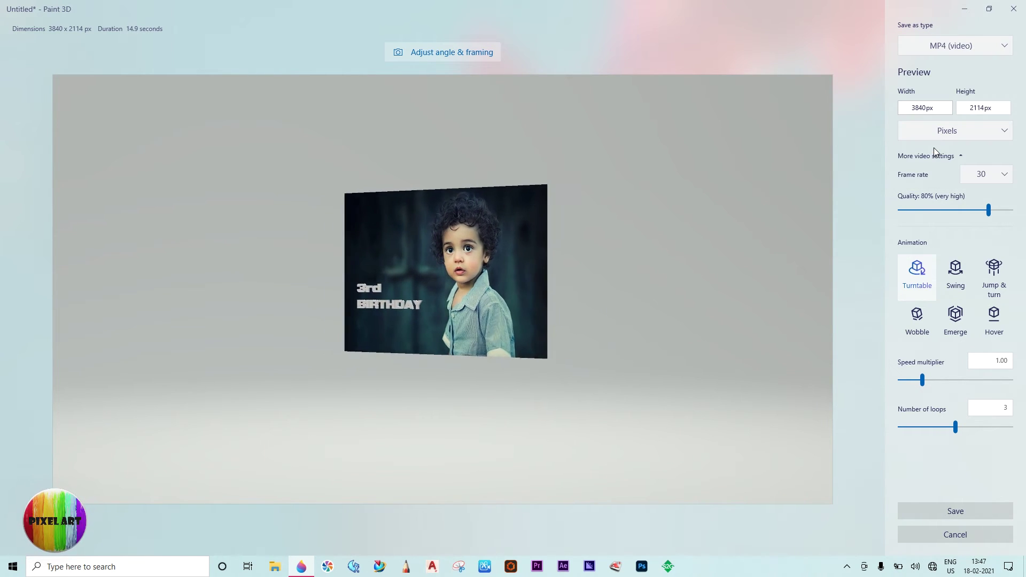
pyautogui.click(957, 299)
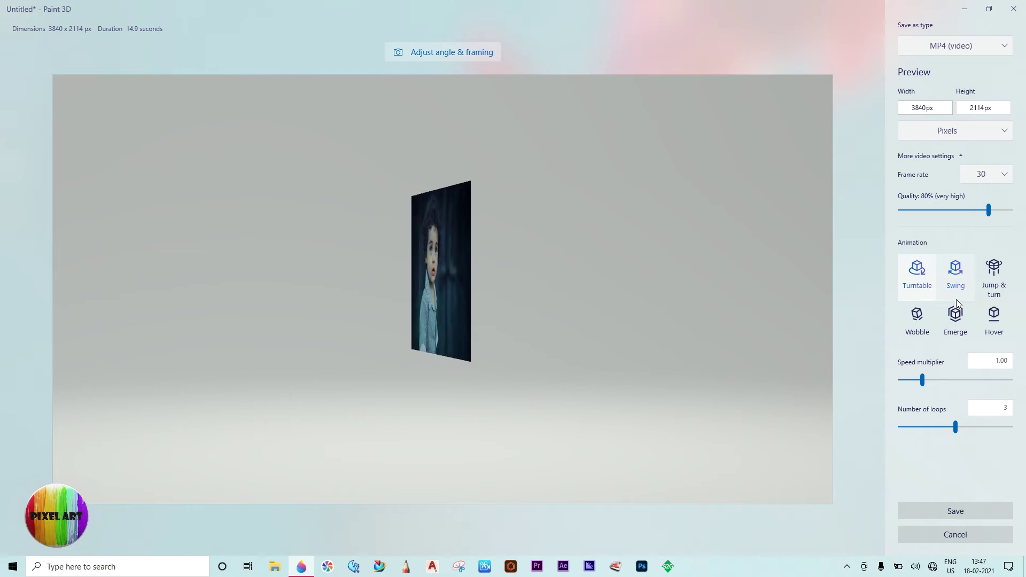
# Preview the animations, choose Emerge, and slow it to 0.25 speed for a 60-second clip.
pyautogui.click(949, 284)
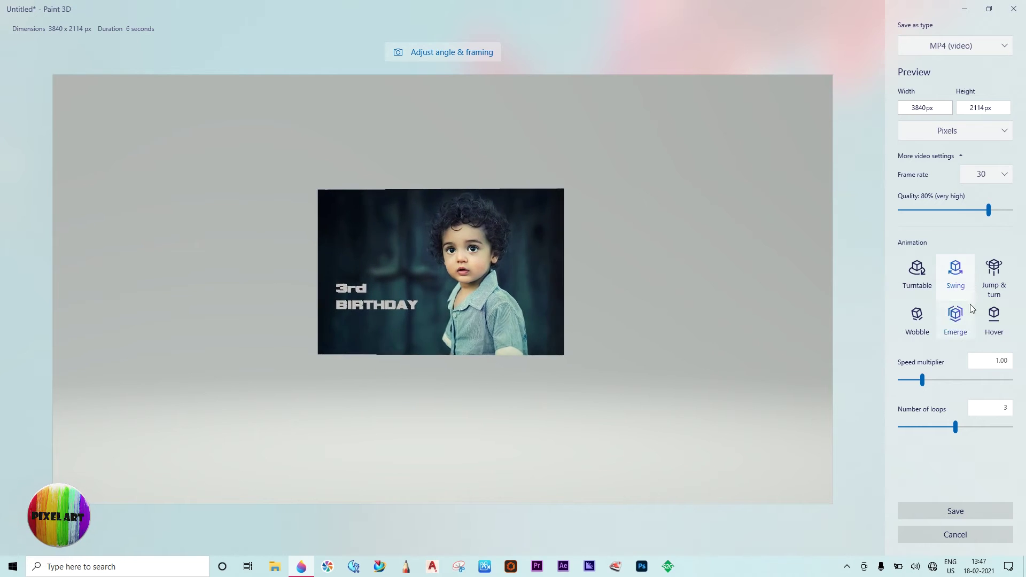
pyautogui.click(993, 278)
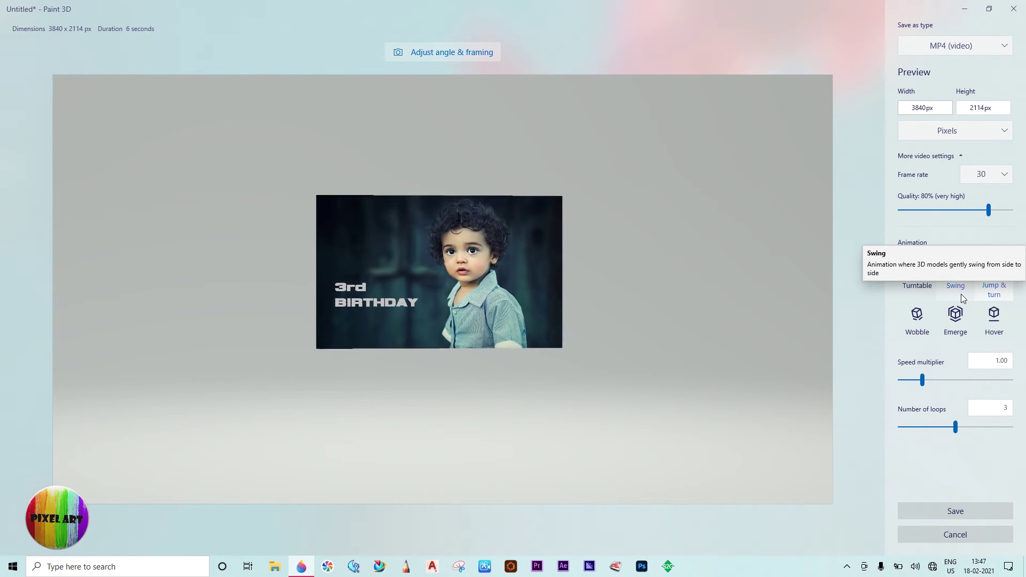
pyautogui.click(928, 326)
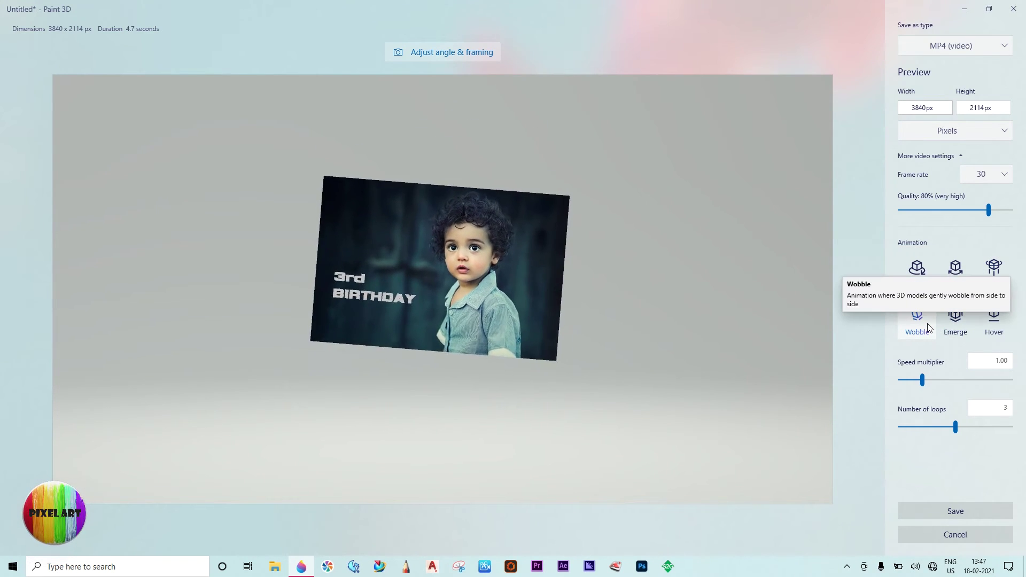
pyautogui.click(956, 327)
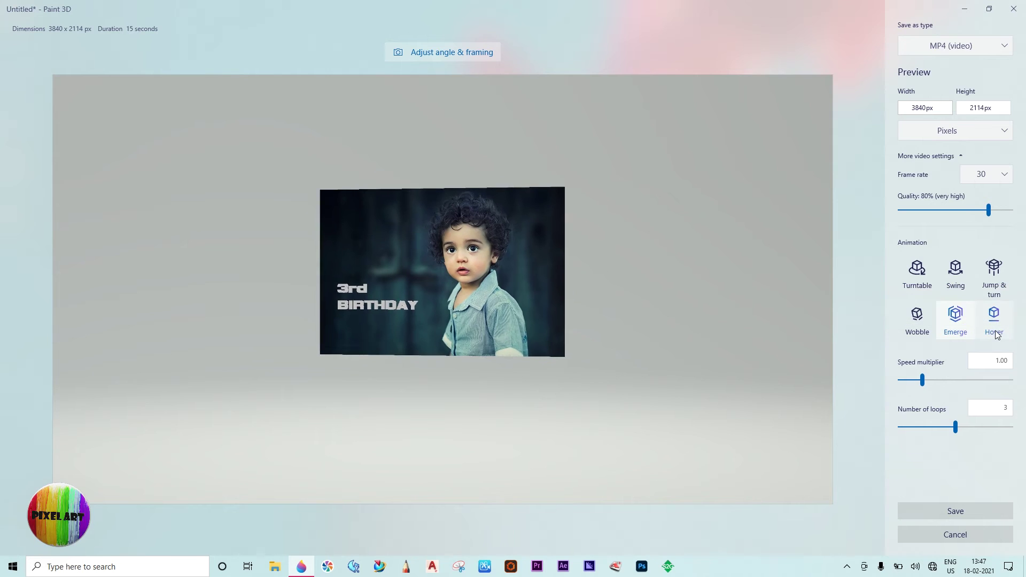
pyautogui.click(1001, 334)
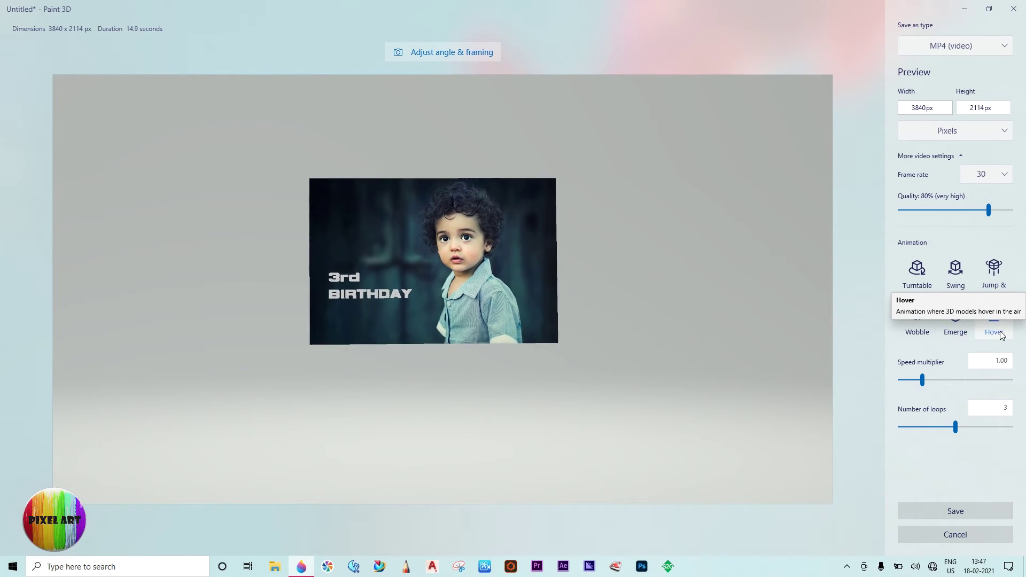
pyautogui.click(923, 284)
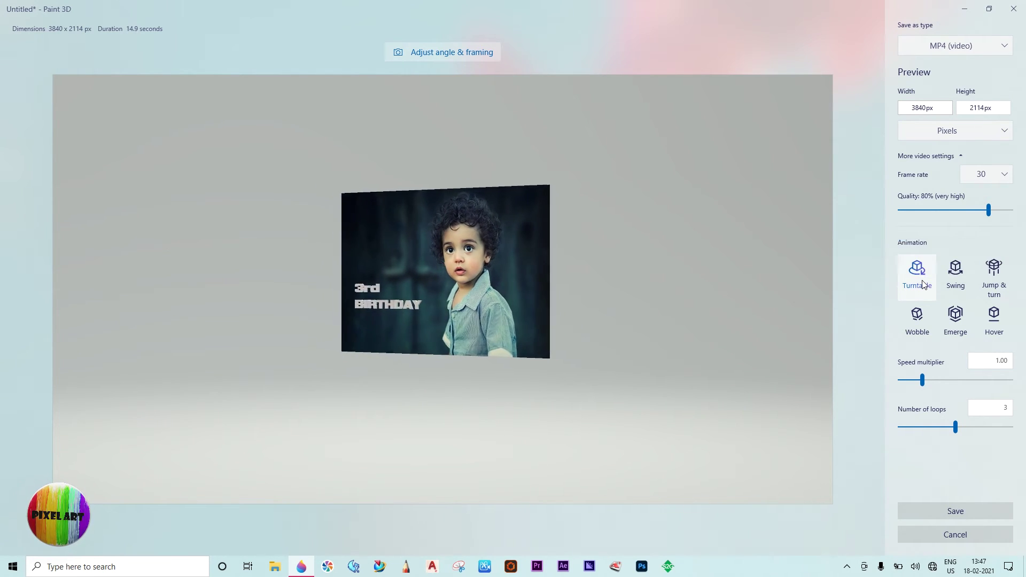
pyautogui.click(955, 319)
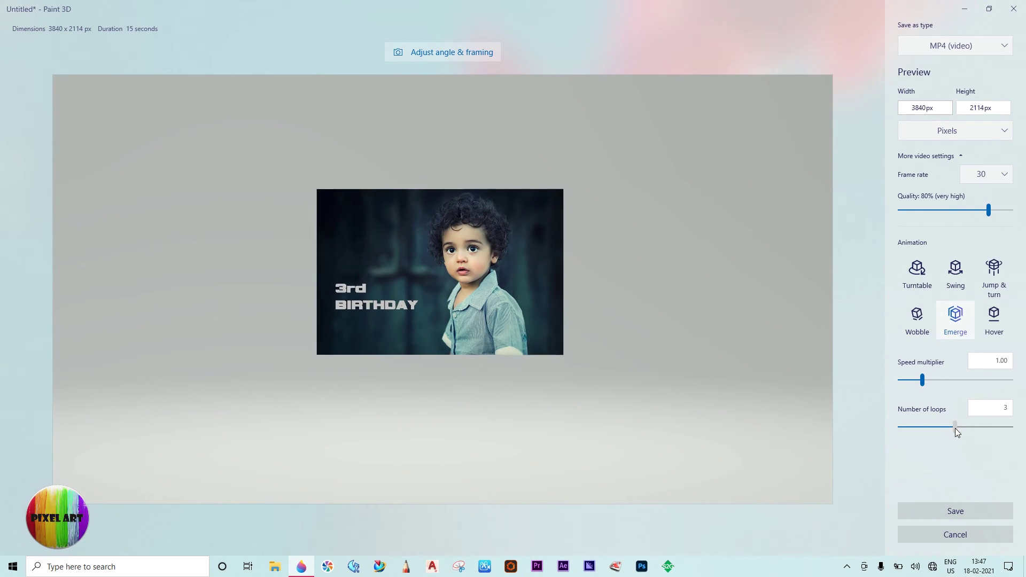
pyautogui.moveTo(922, 380); pyautogui.dragTo(901, 380)
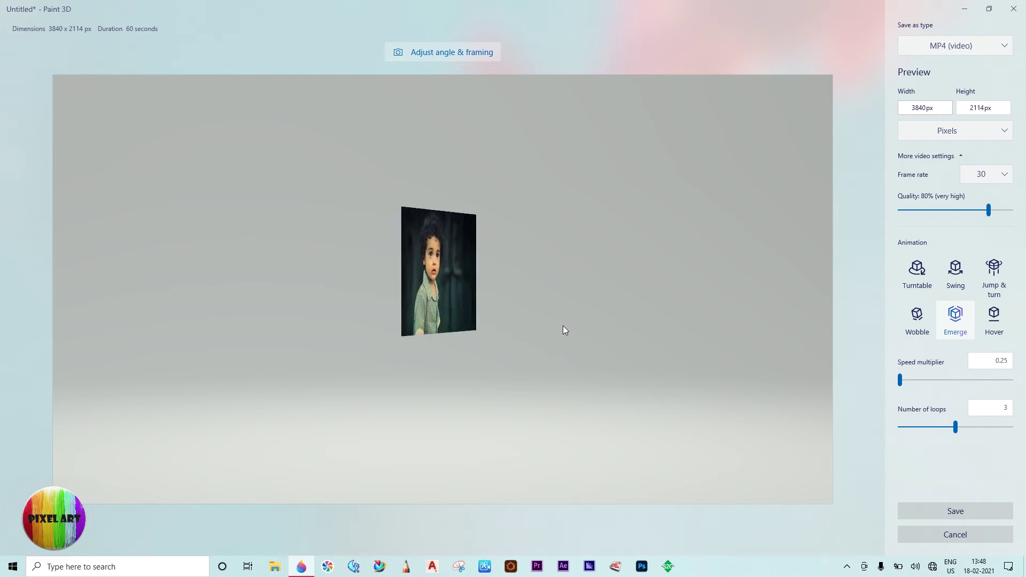
# Export the animation as 'PHOTO SLIDE ANIMATION' MP4 into the Desktop png folder.
pyautogui.click(970, 512)
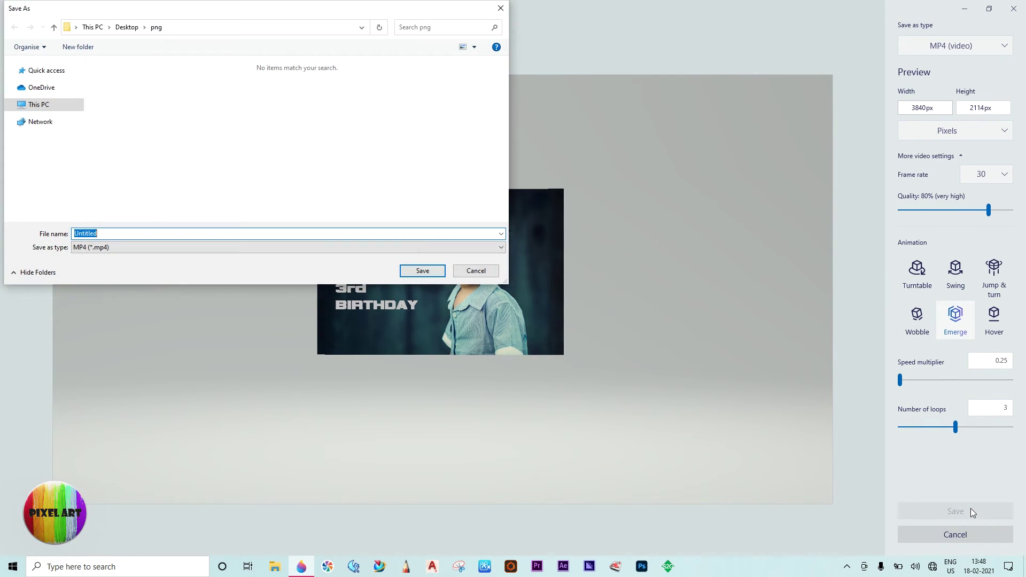
pyautogui.write('PHOTO SLIDE')
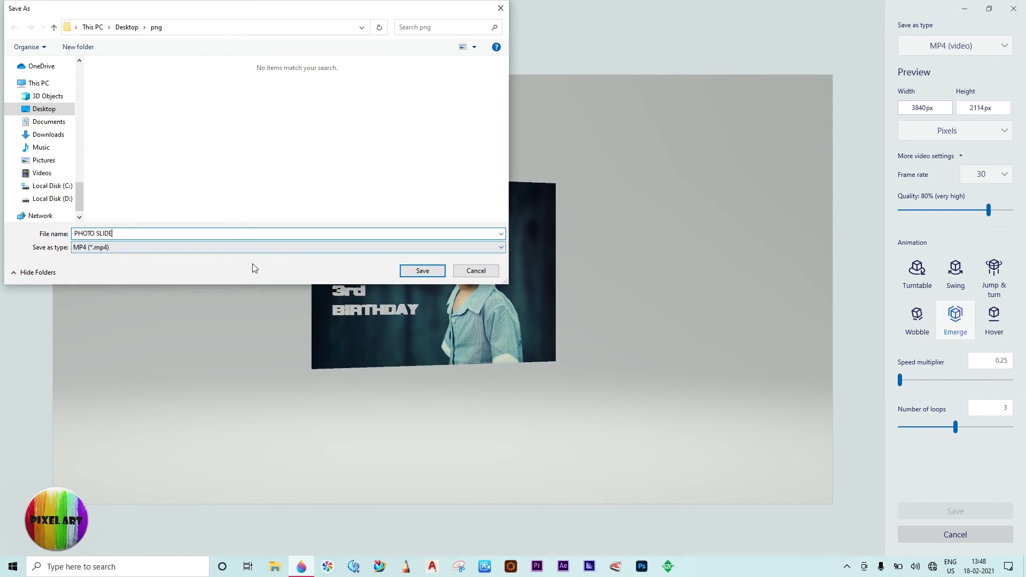
pyautogui.doubleClick(155, 238)
pyautogui.click(154, 238)
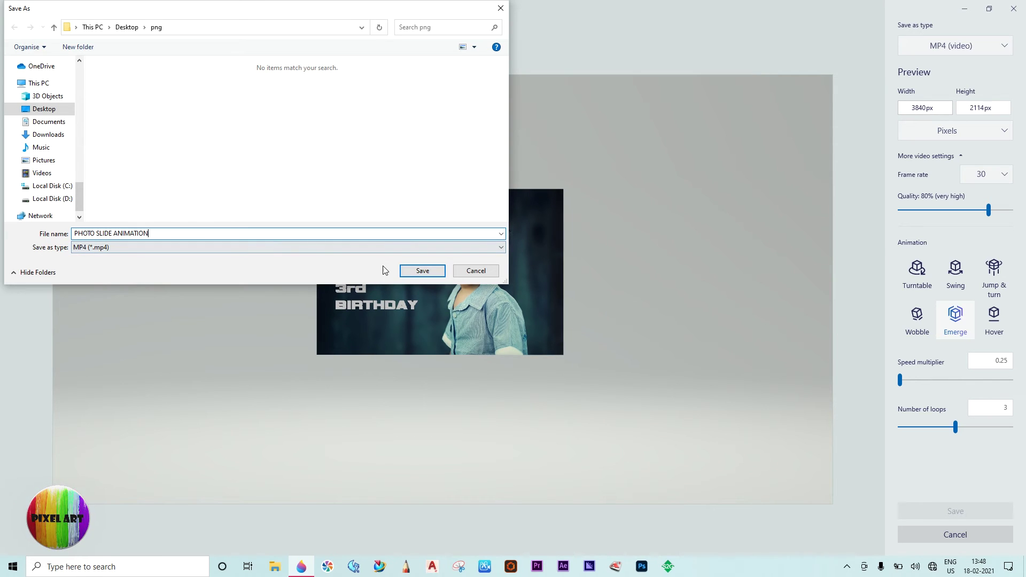
pyautogui.click(423, 272)
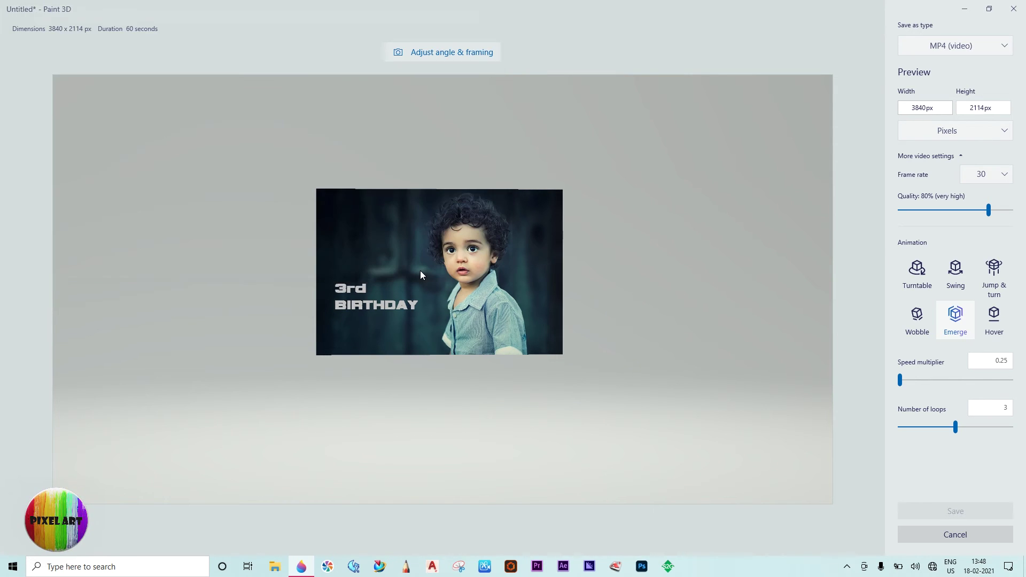